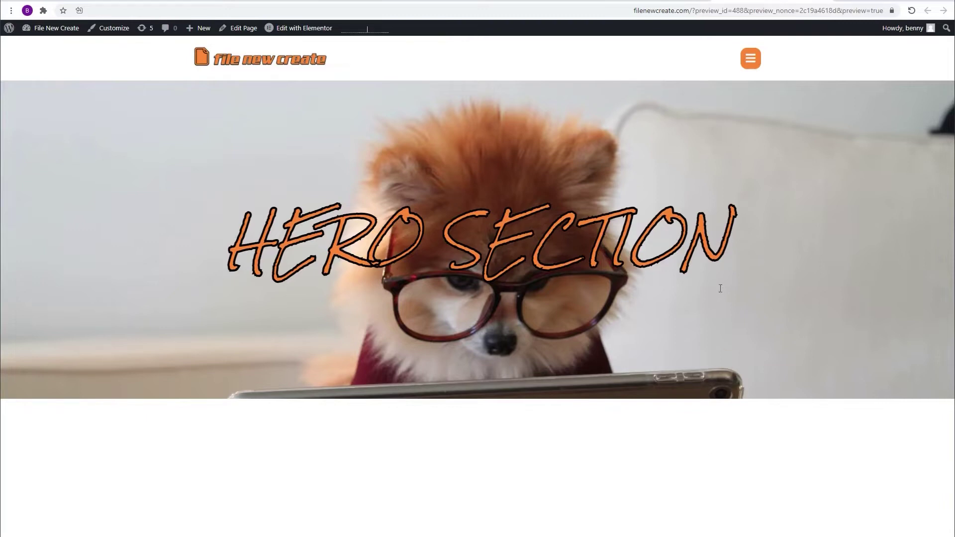
Step: Open the existing wood-background popup menu from the orange hamburger, then close it with the X
left_click(750, 66)
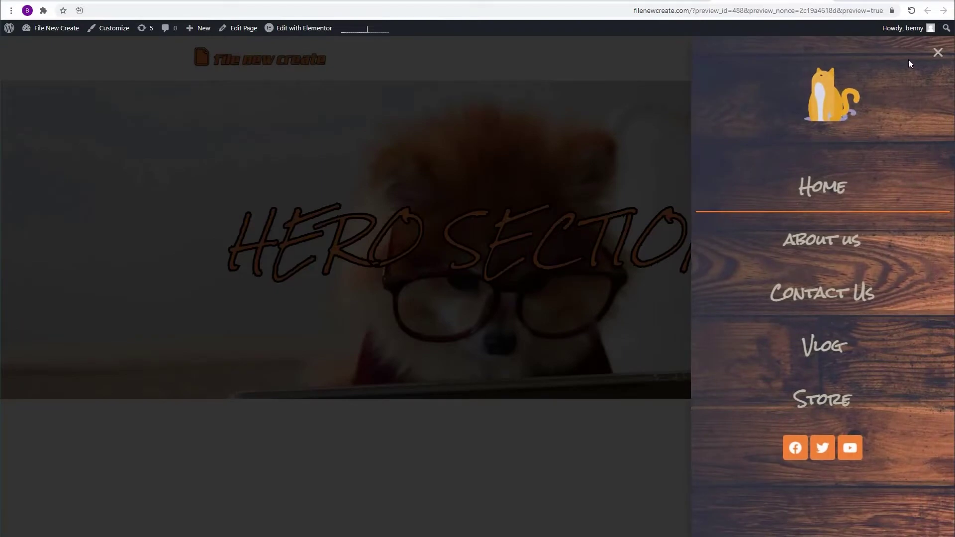
left_click(937, 53)
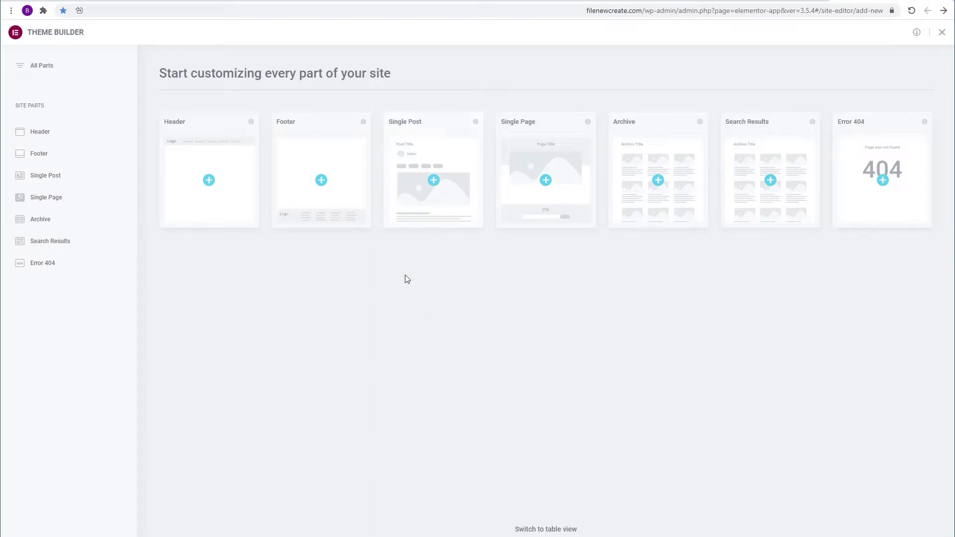
Step: Start a new blank Header template and add a two-column section
left_click(235, 191)
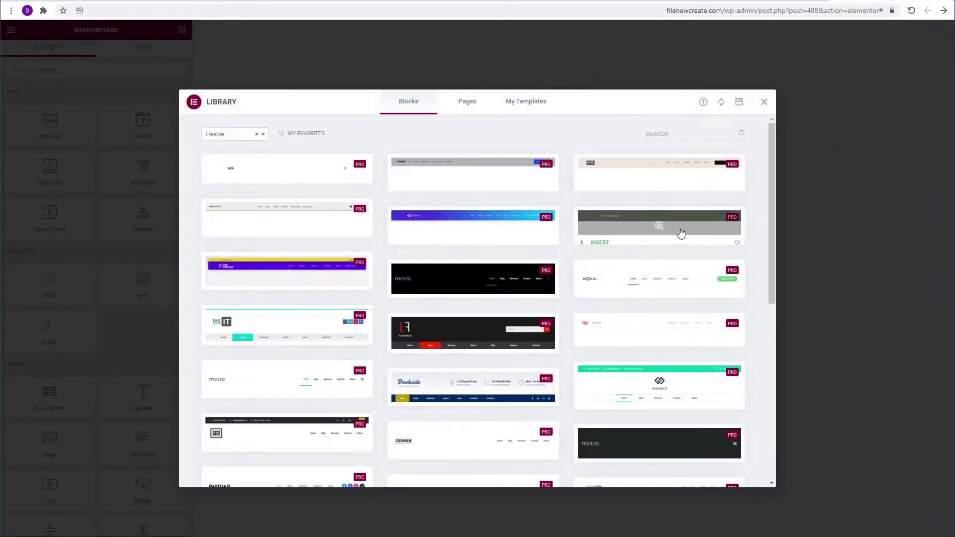
left_click(765, 102)
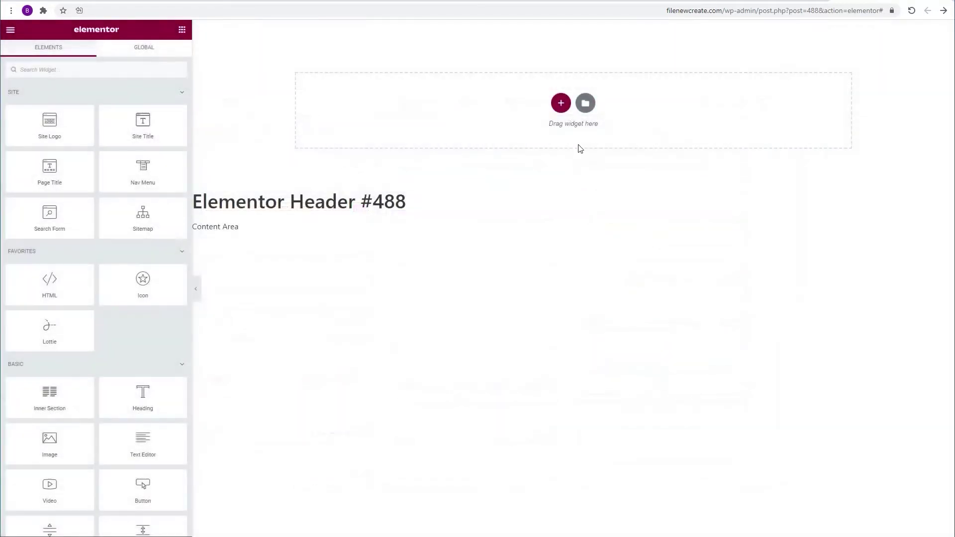
left_click(560, 103)
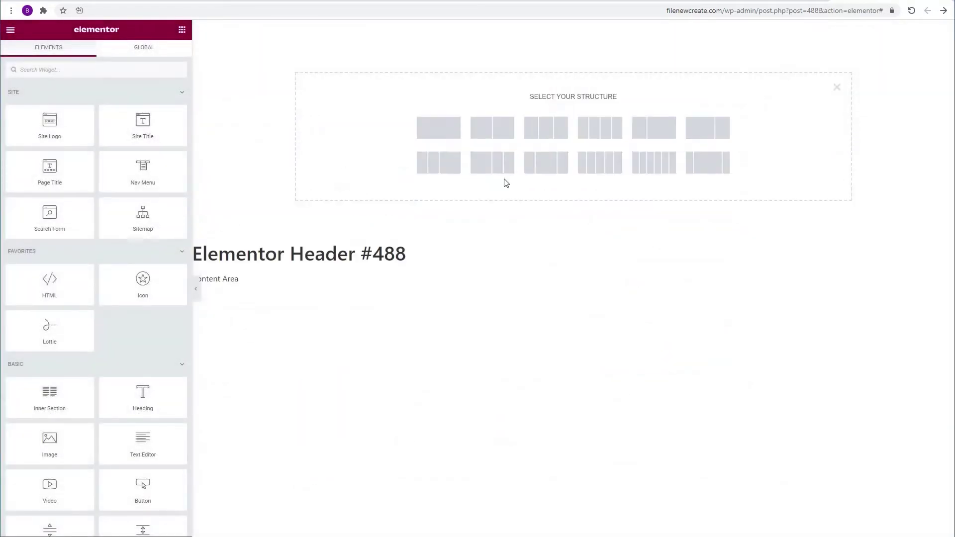
left_click(492, 145)
Step: Give the section a 90 px minimum height and No Gap between columns
left_click(144, 181)
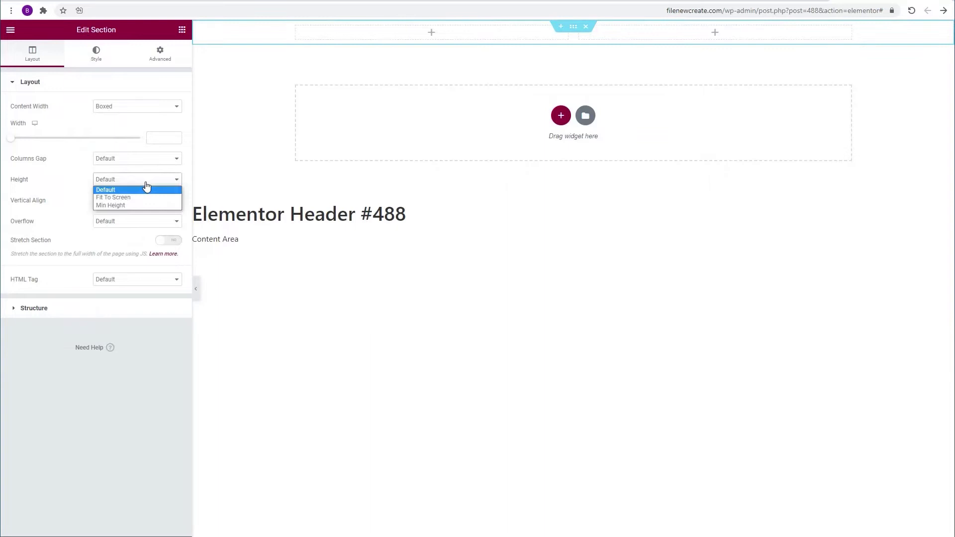
left_click(126, 199)
left_click(124, 182)
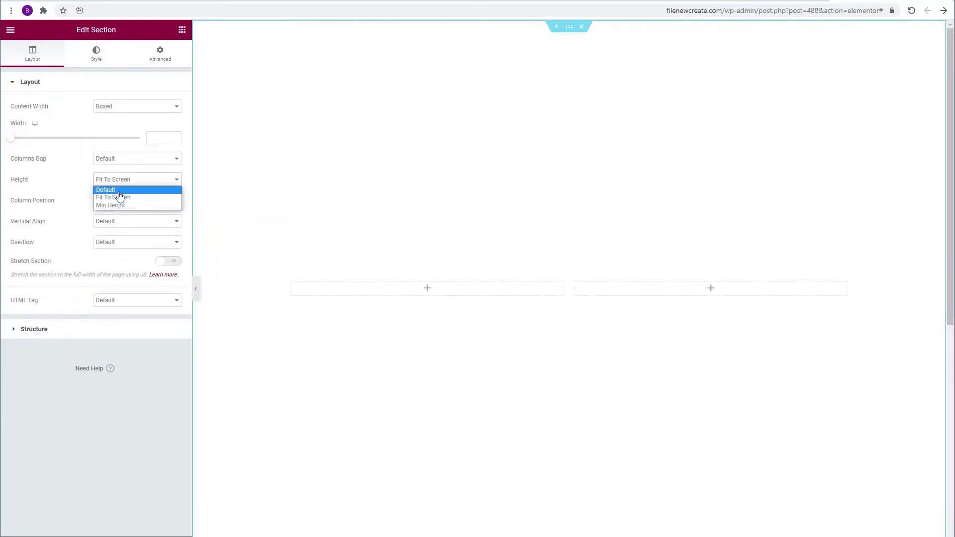
left_click(119, 205)
double_click(159, 211)
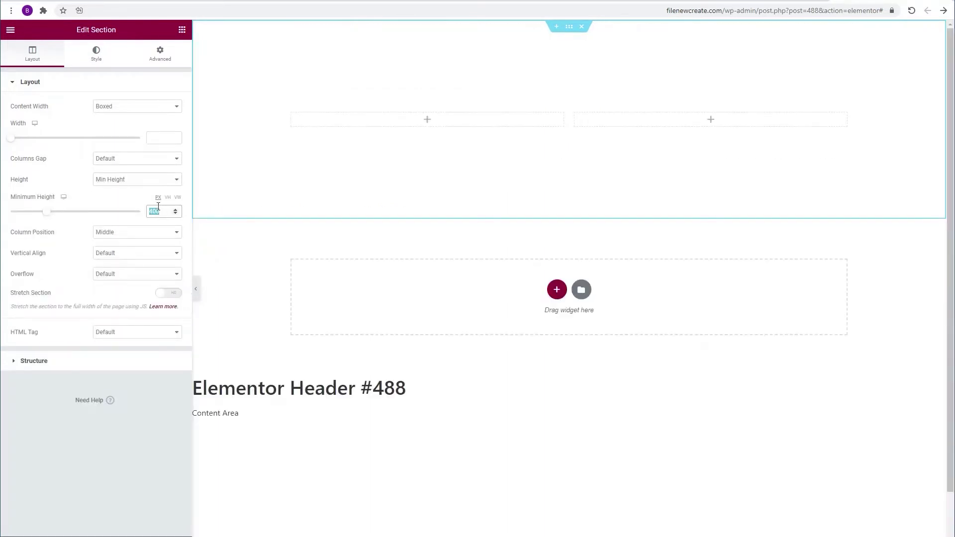
type("90")
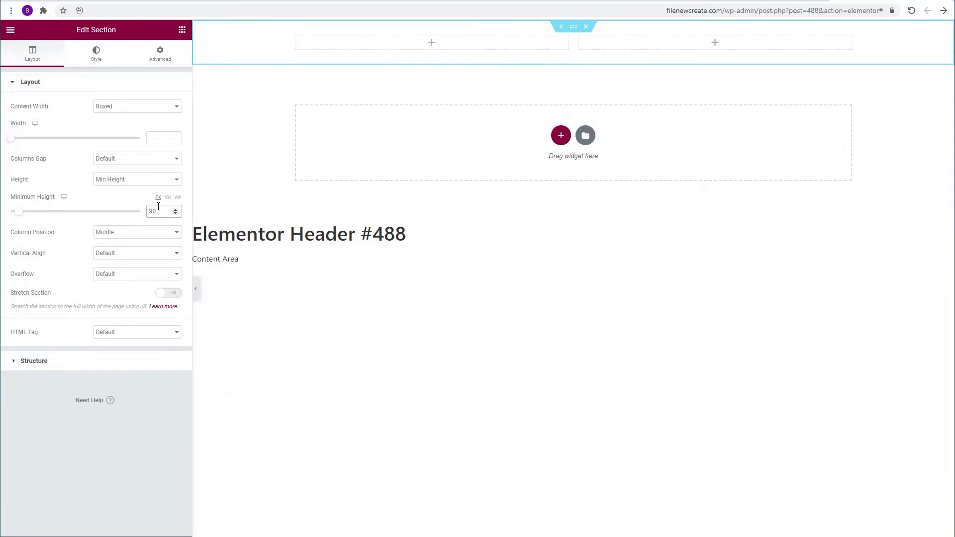
left_click(124, 160)
left_click(122, 175)
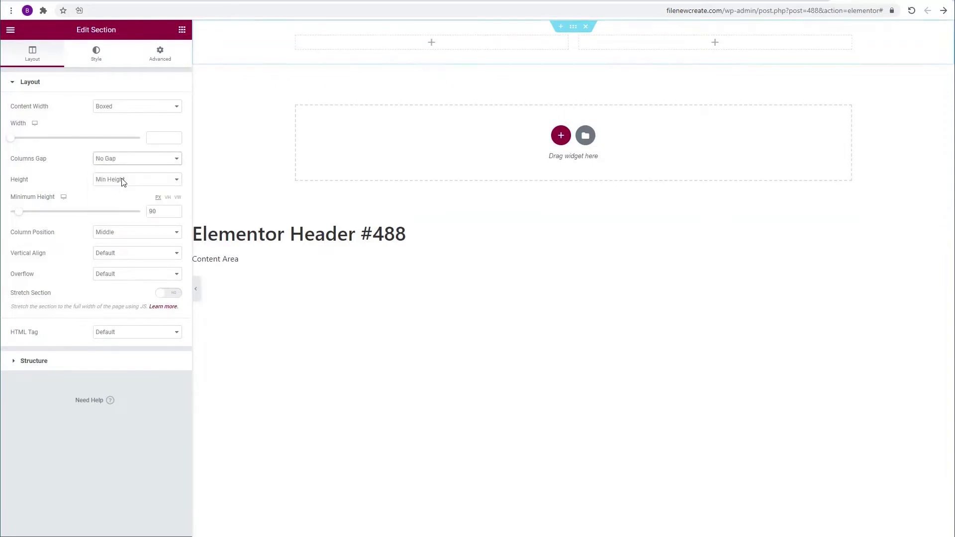
Step: Place a left-aligned Site Logo in the left column and shrink its width in px
left_click(182, 30)
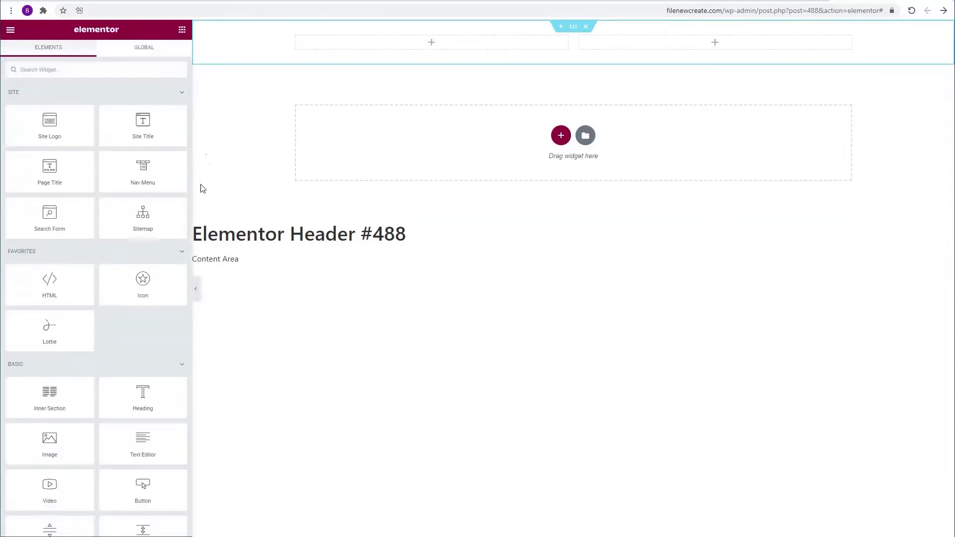
left_click_drag(53, 124, 421, 39)
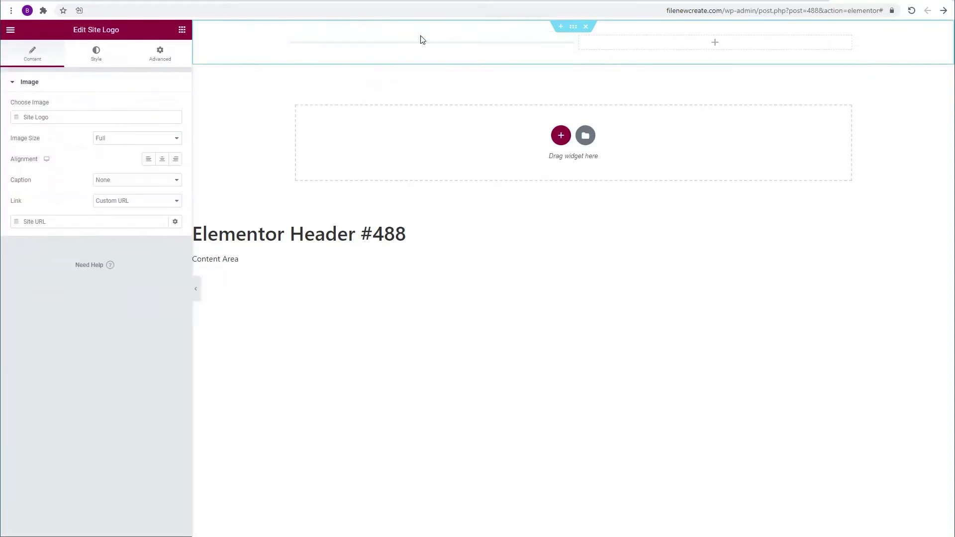
left_click(149, 161)
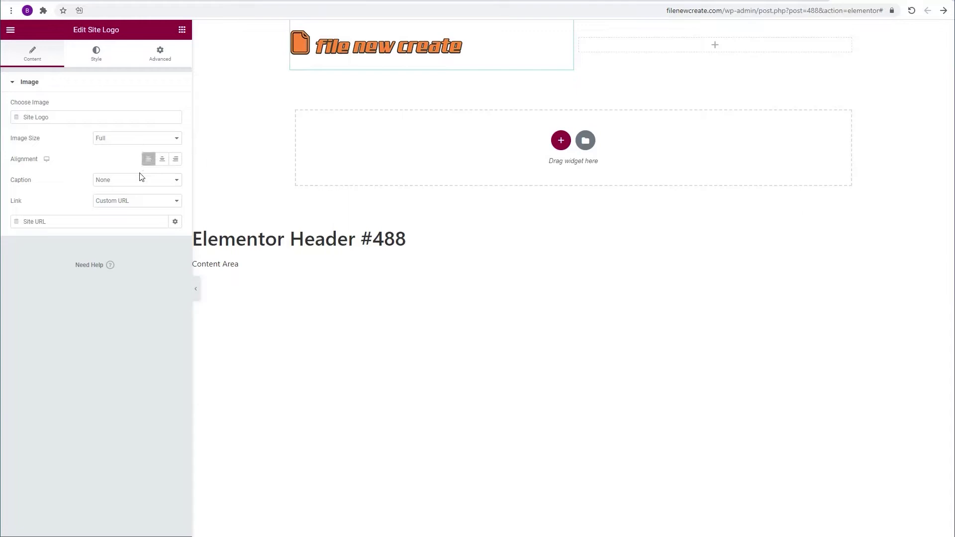
left_click(96, 53)
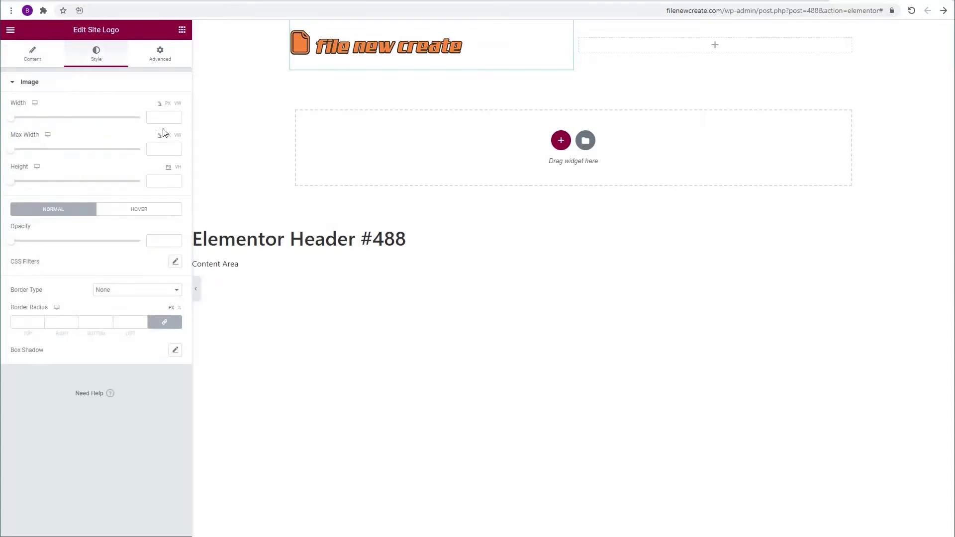
left_click(167, 103)
left_click_drag(12, 123, 45, 119)
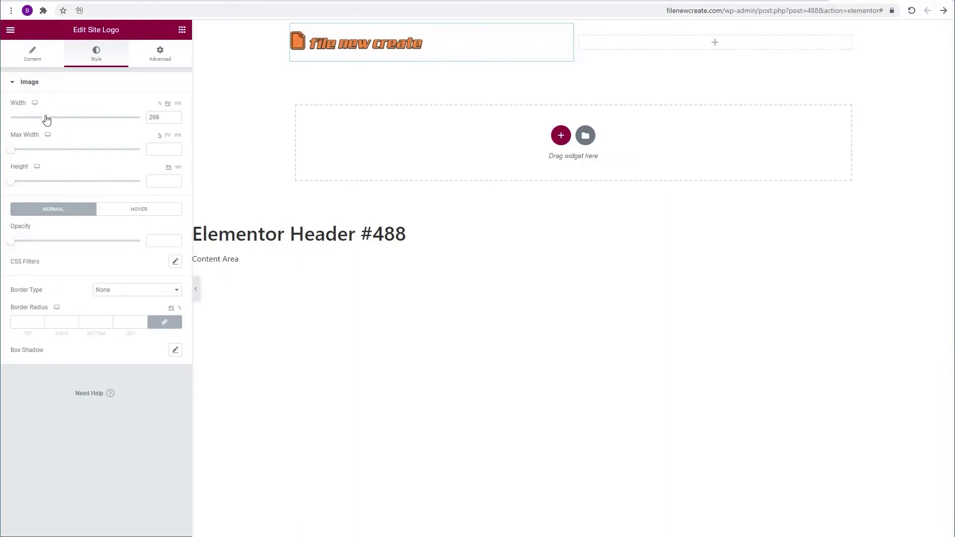
Step: Add a right-aligned Nav Menu to the right column and vertically centre both columns
left_click(183, 31)
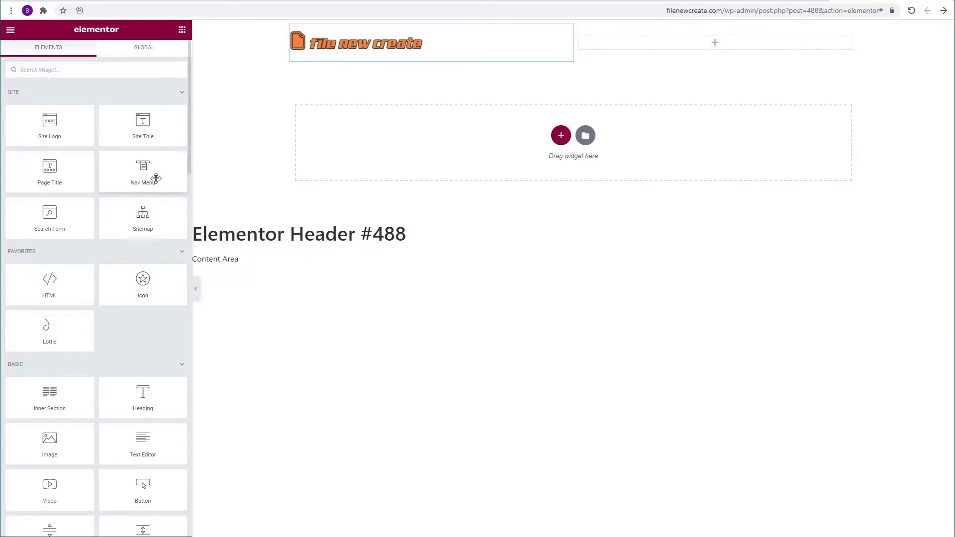
left_click_drag(156, 178, 716, 40)
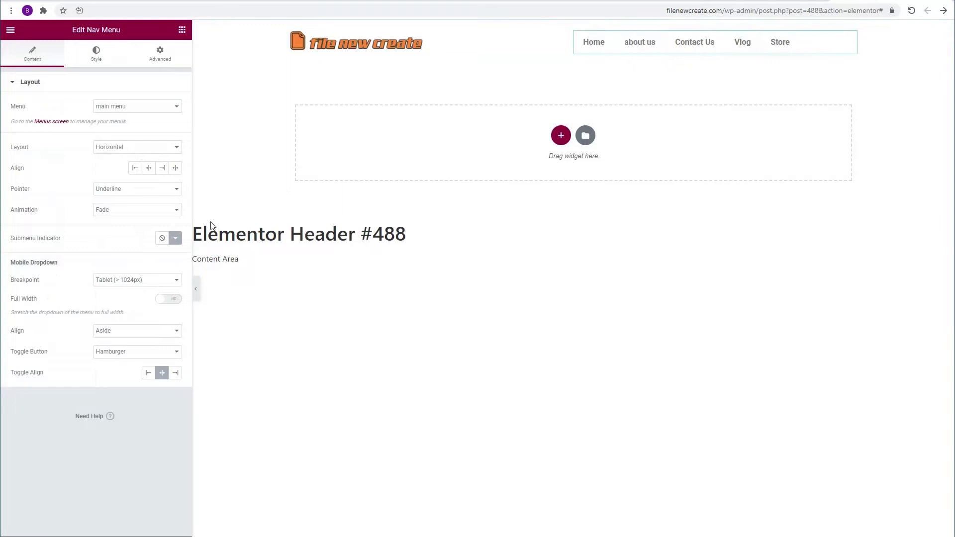
left_click(163, 169)
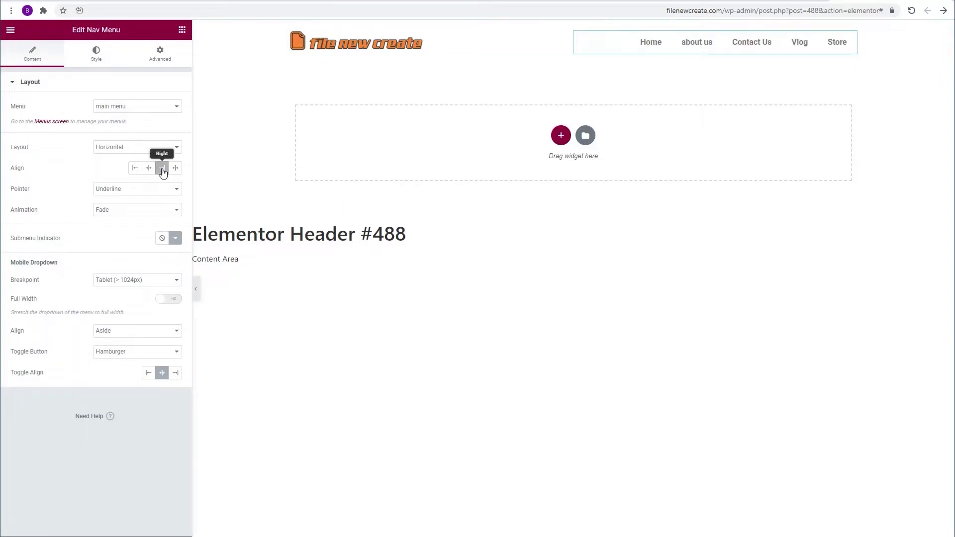
left_click(579, 40)
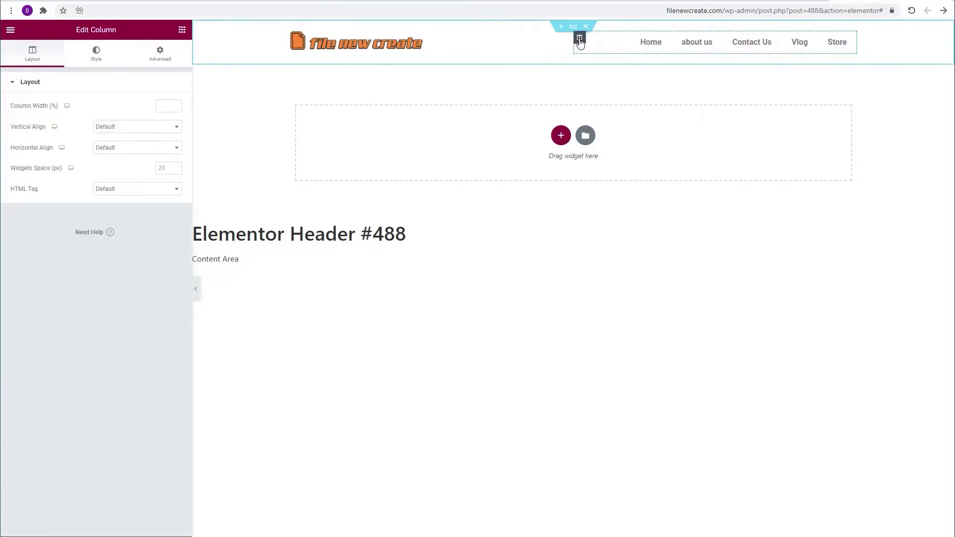
left_click(128, 129)
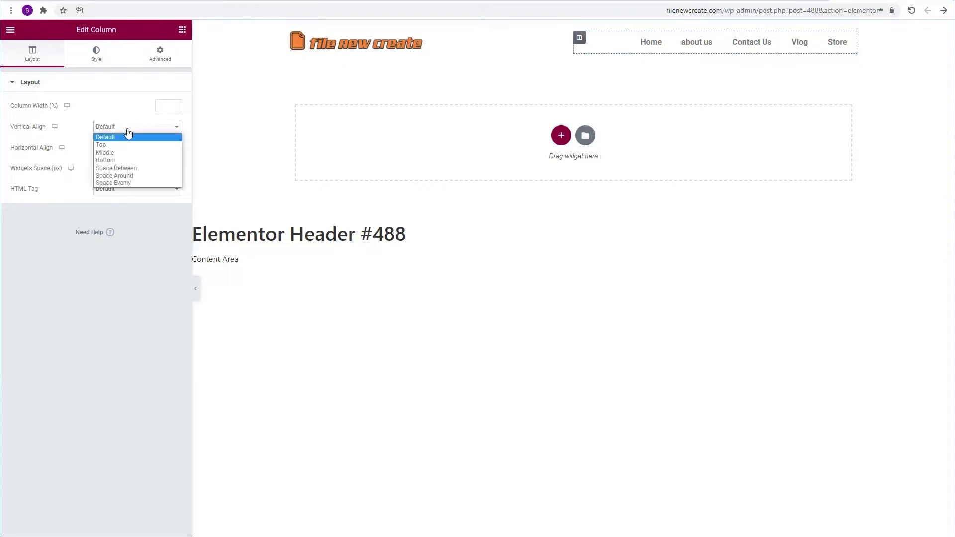
left_click(116, 156)
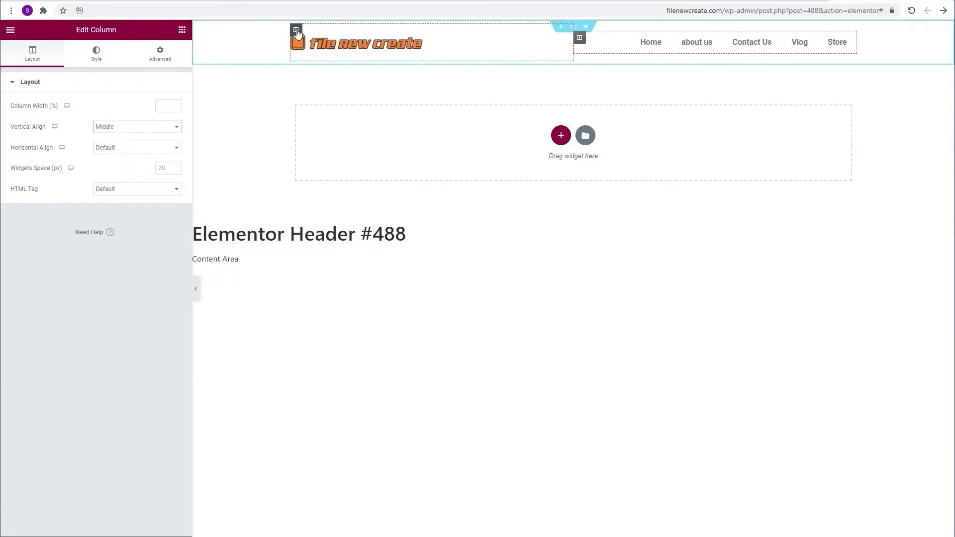
left_click(128, 127)
left_click(119, 152)
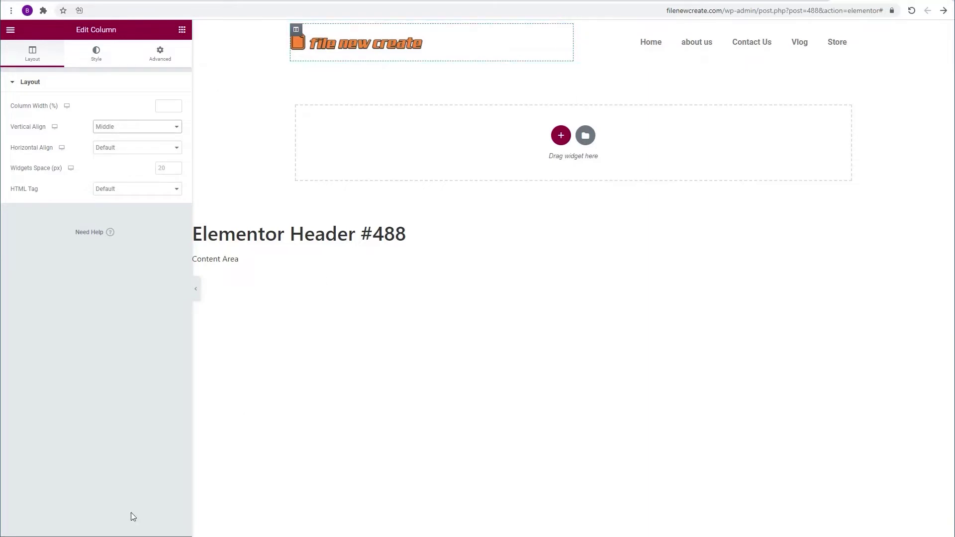
Step: Publish the header template with an Entire Site display condition
key("ctrl+s")
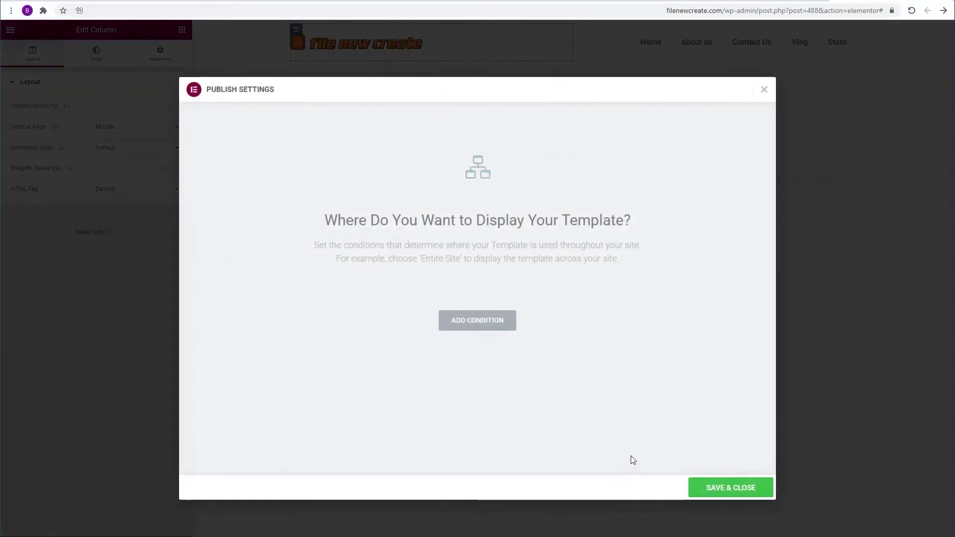
left_click(488, 326)
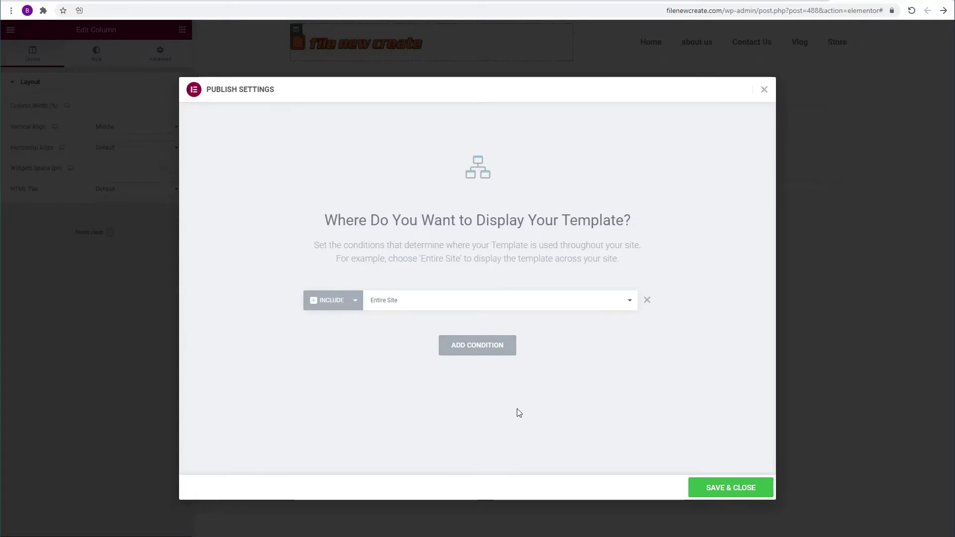
left_click(710, 488)
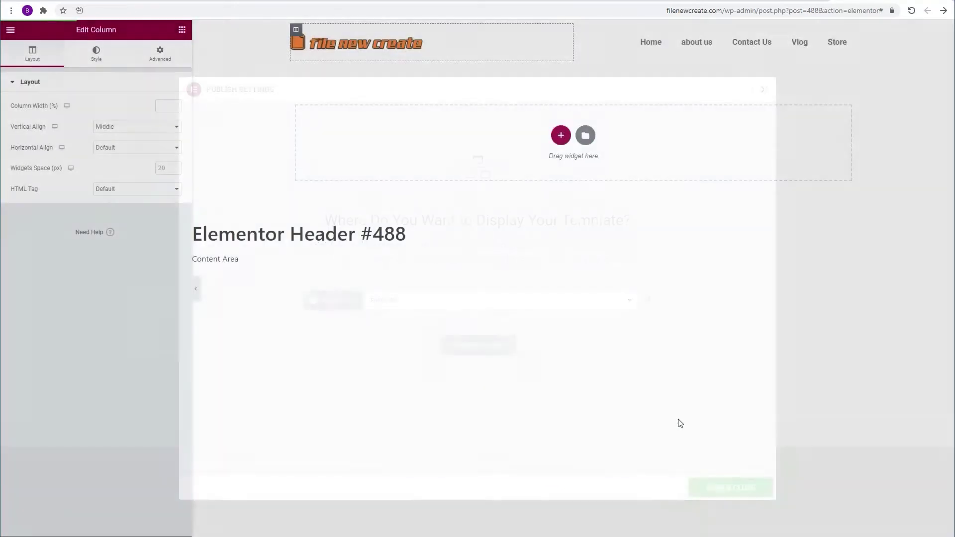
Step: Find the Homepage with a Ctrl+E search for 'ho' and open its preview
key("ctrl+e")
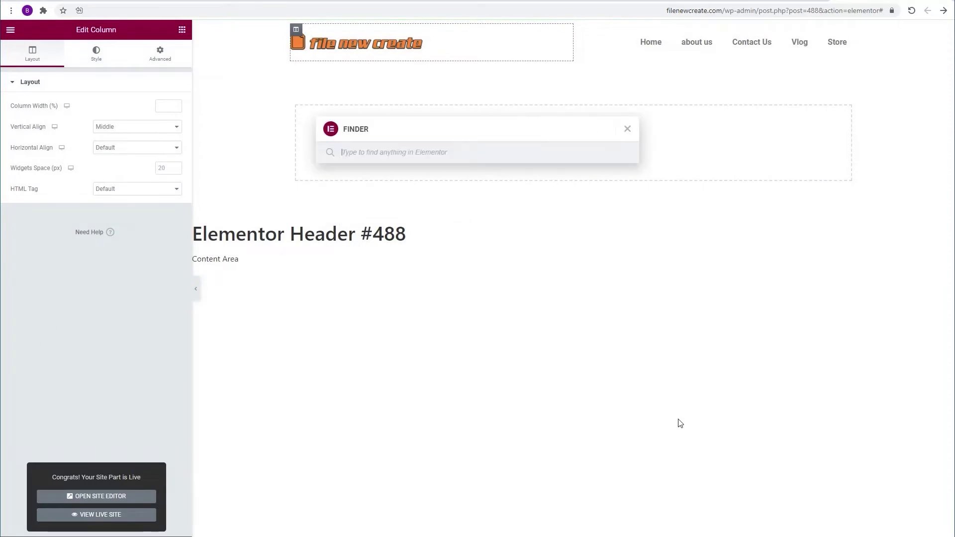
type("homepage")
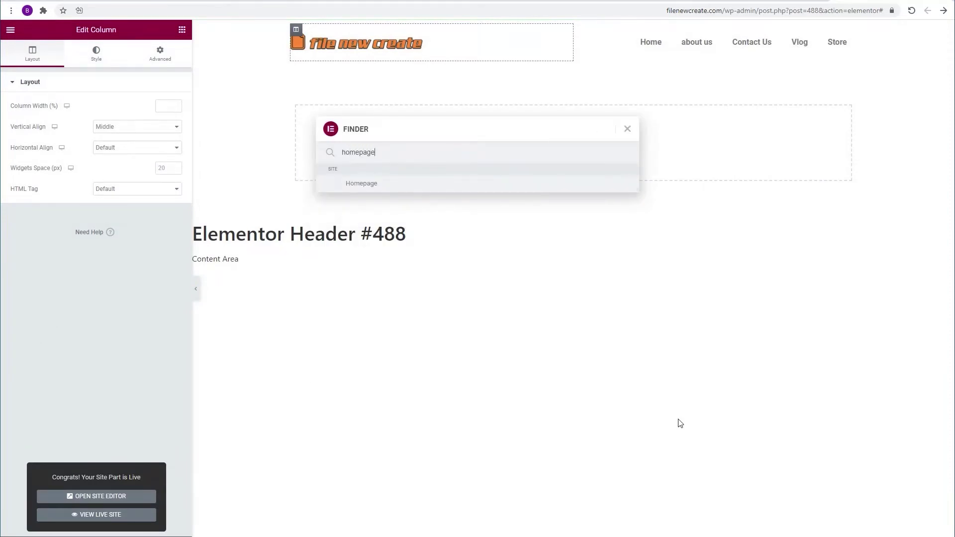
left_click(447, 188)
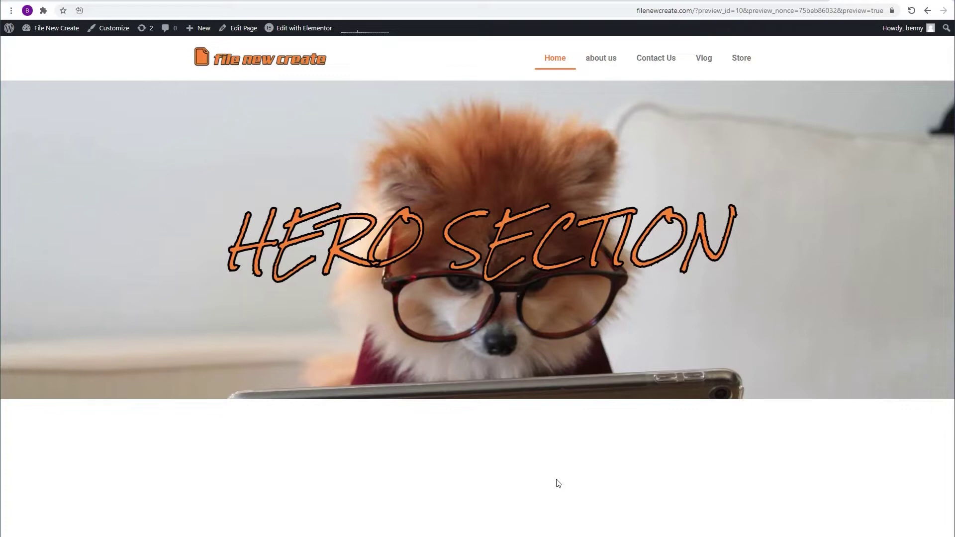
Step: Open the Homepage in Elementor and preview its header at Tablet and Mobile, then return to Desktop
mouse_move(294, 34)
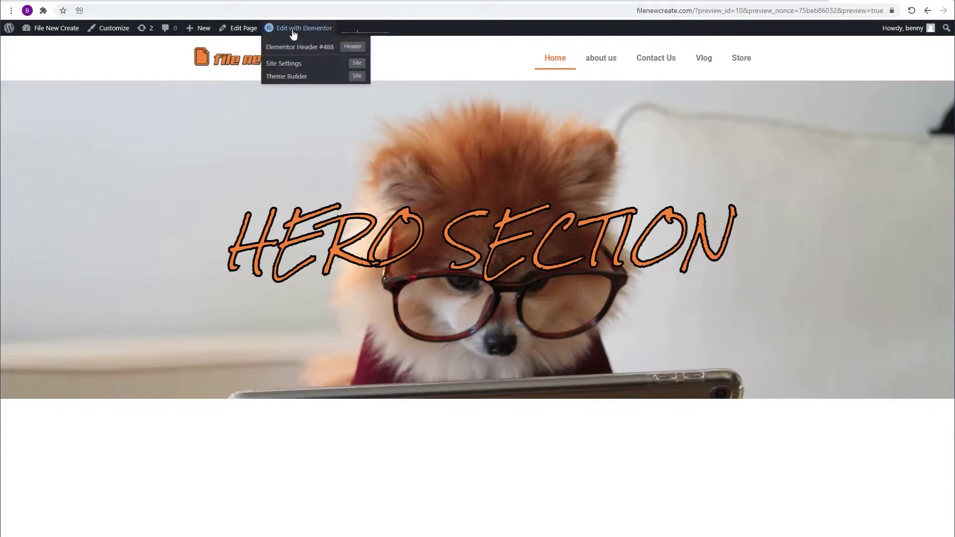
left_click(293, 31)
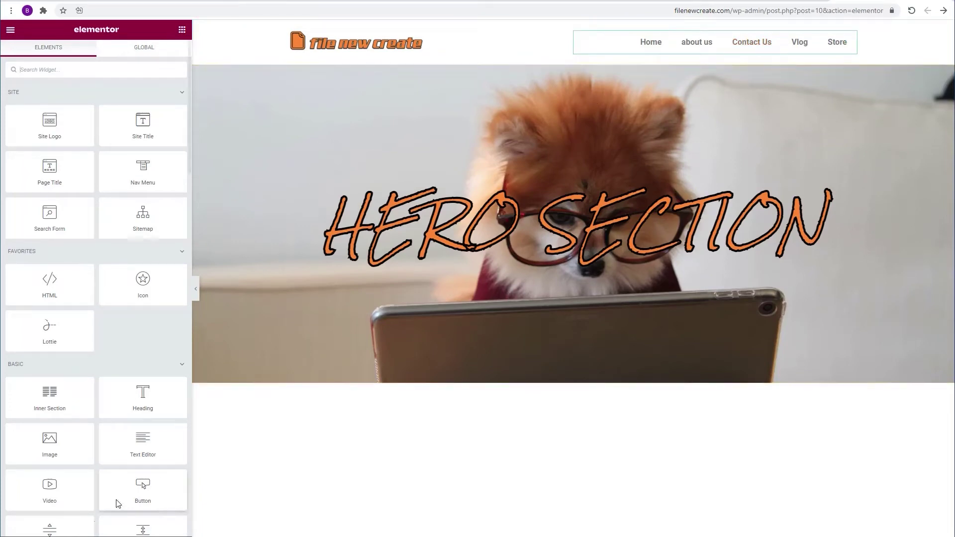
left_click(94, 535)
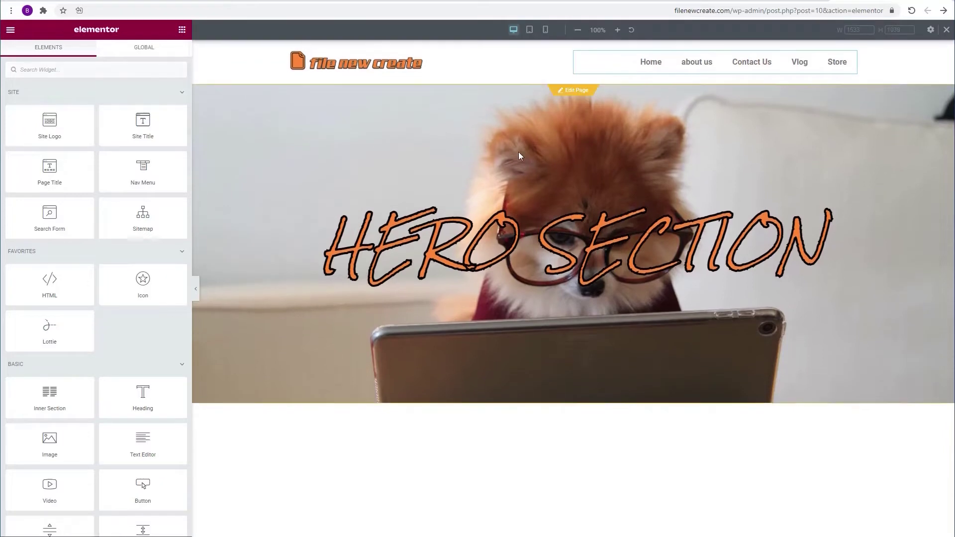
left_click(529, 32)
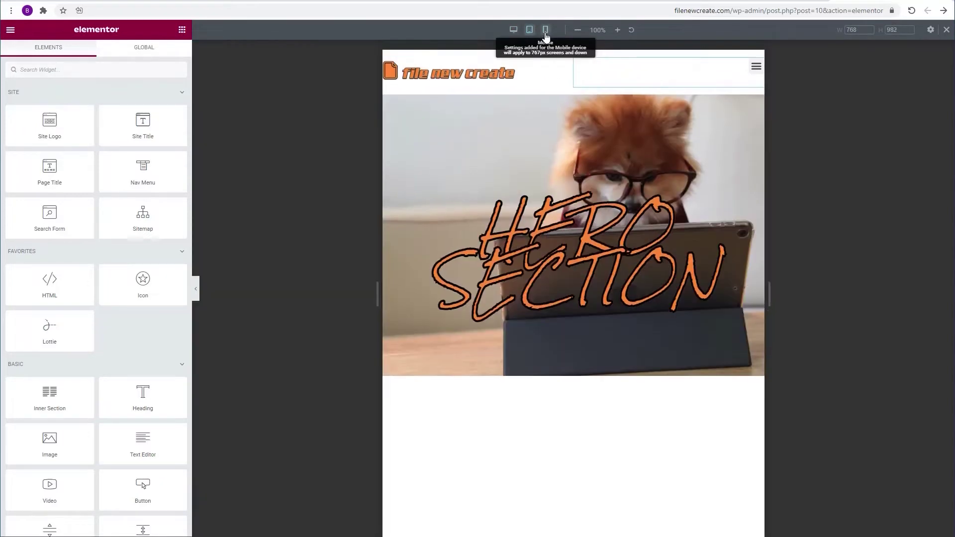
left_click(546, 30)
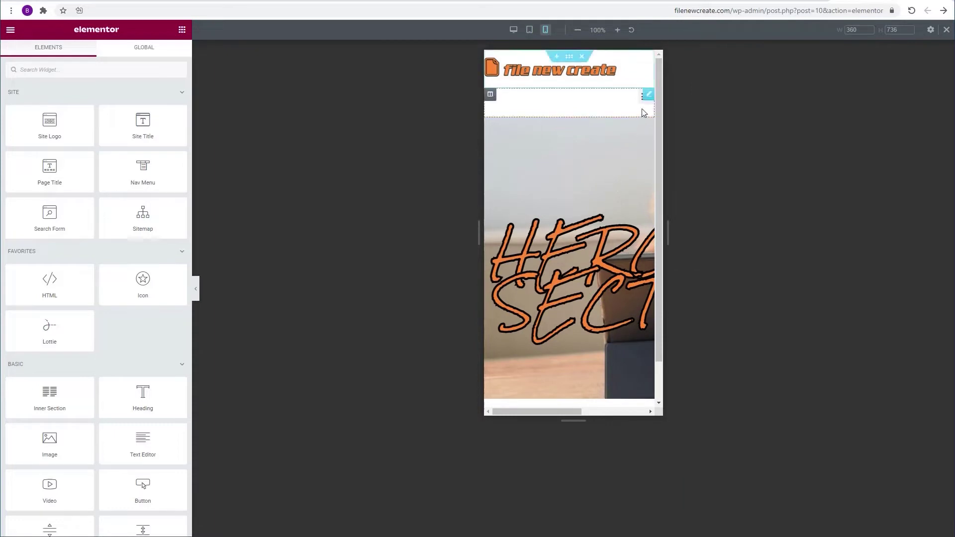
left_click(529, 31)
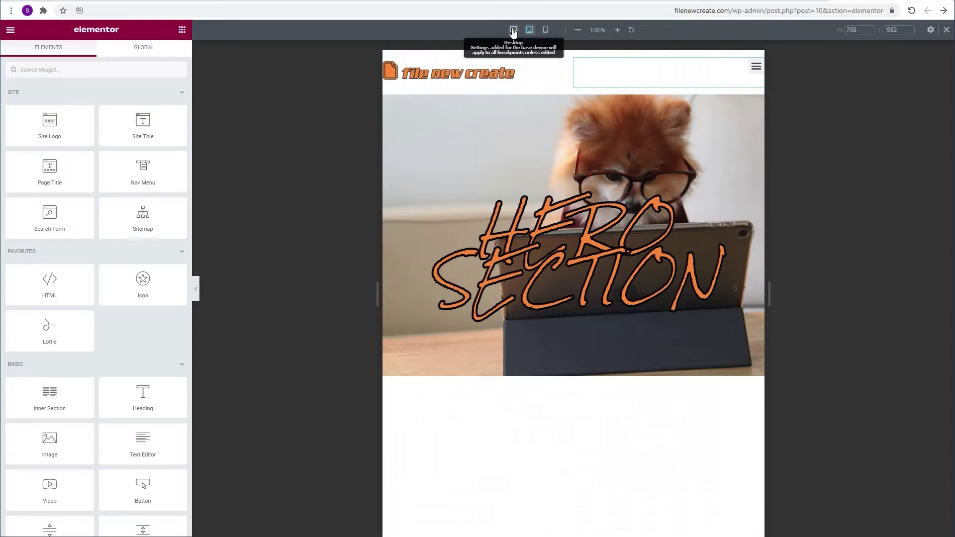
left_click(513, 31)
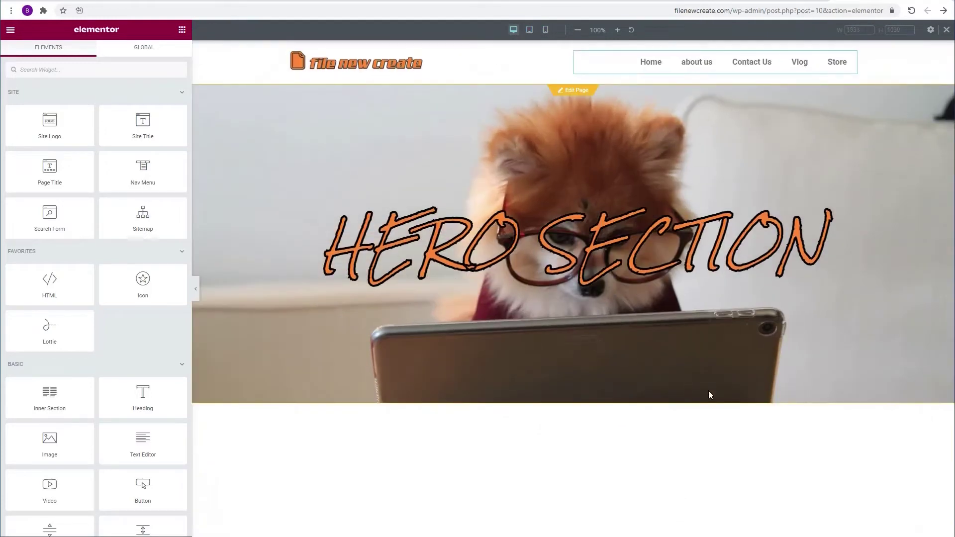
Step: Switch the header Nav Menu layout to Dropdown and test the dropdown
mouse_move(850, 58)
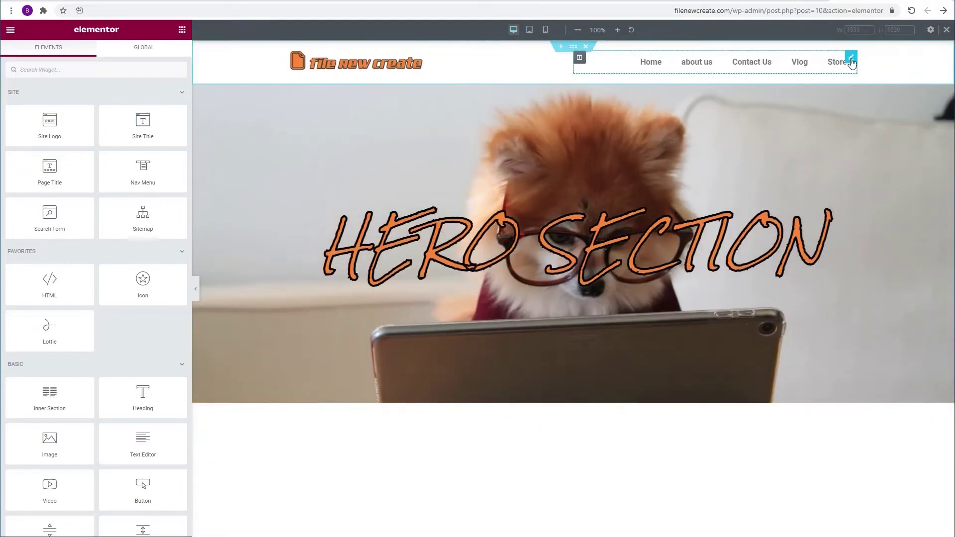
left_click(851, 59)
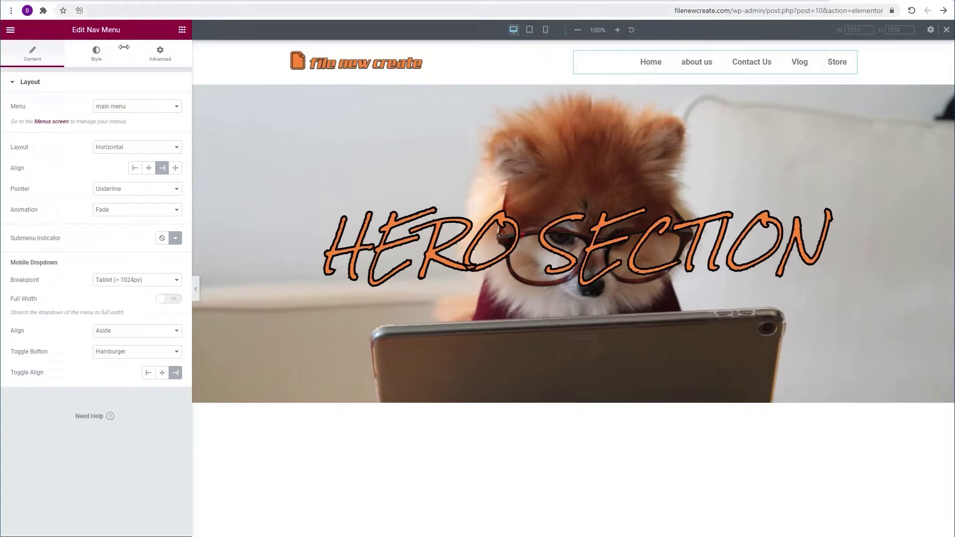
left_click(114, 147)
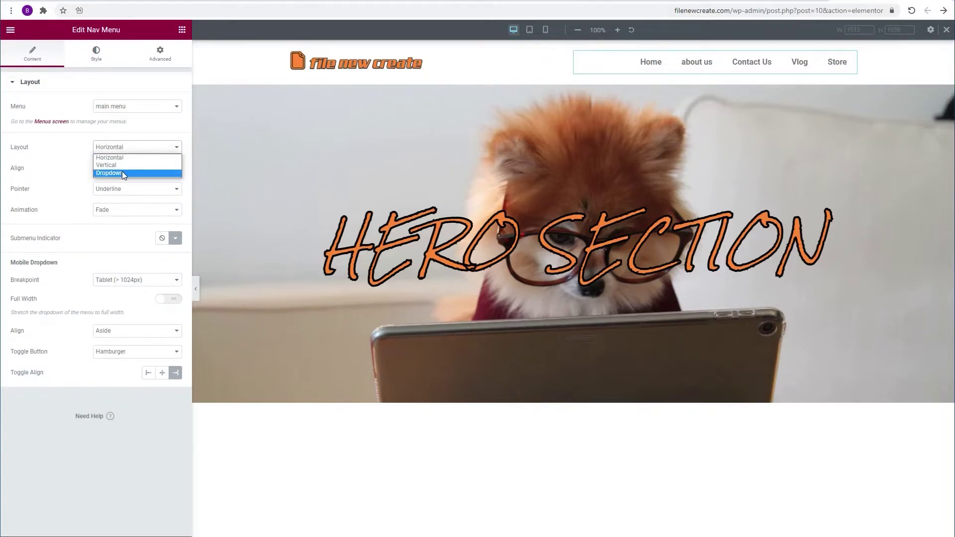
left_click(122, 173)
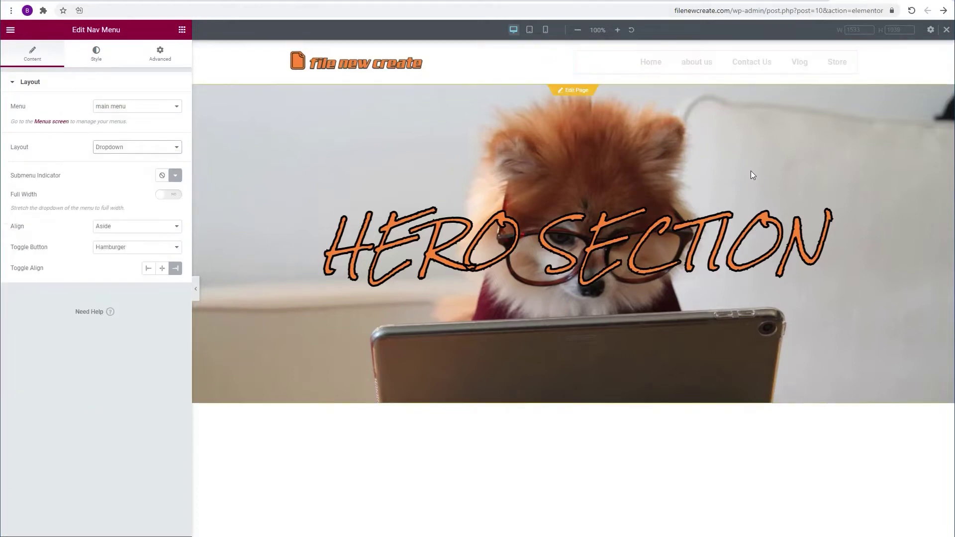
left_click(844, 62)
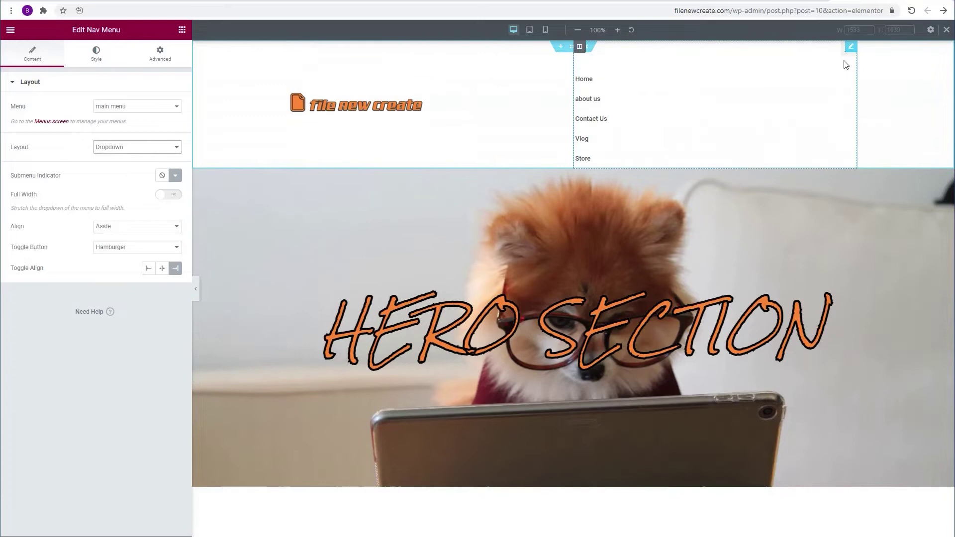
left_click(844, 58)
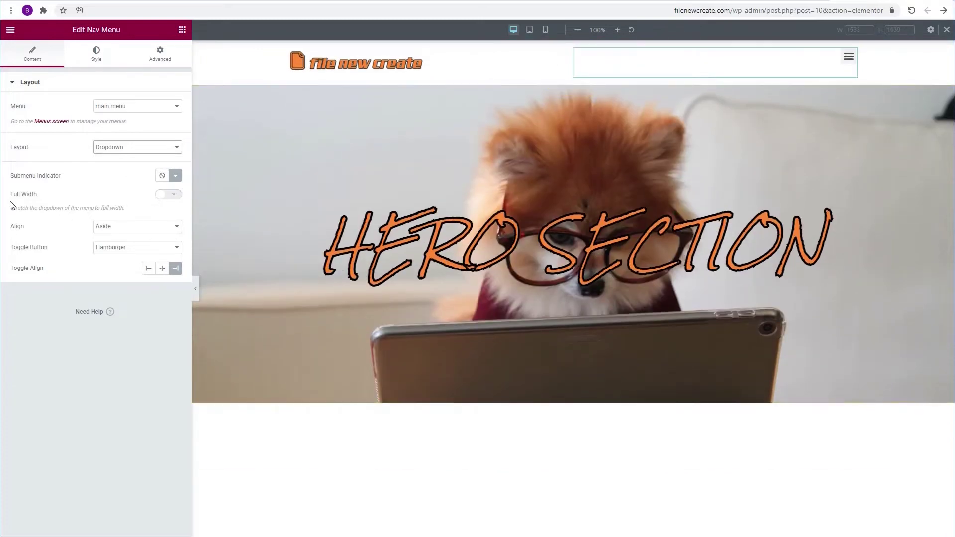
Step: Make the dropdown Full Width and align its menu items Center
left_click(173, 195)
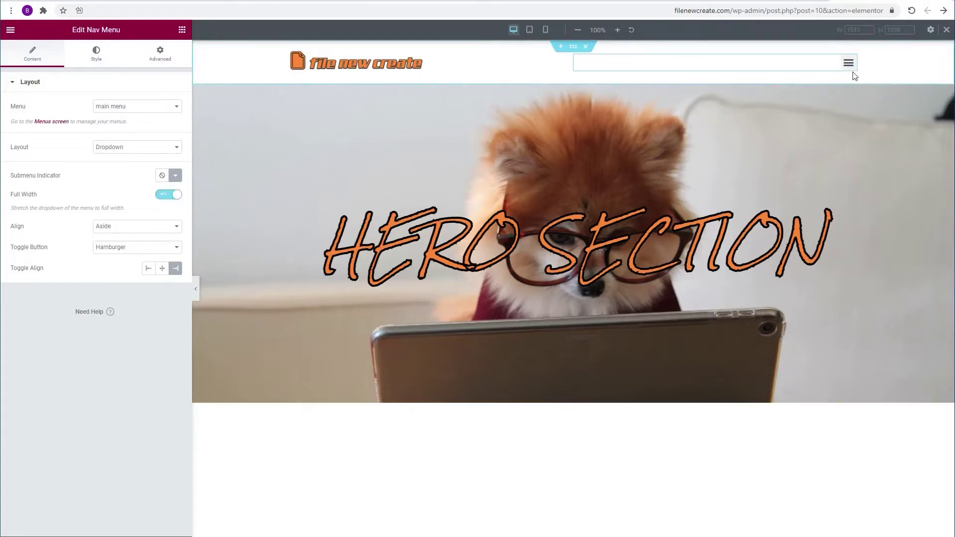
left_click(847, 69)
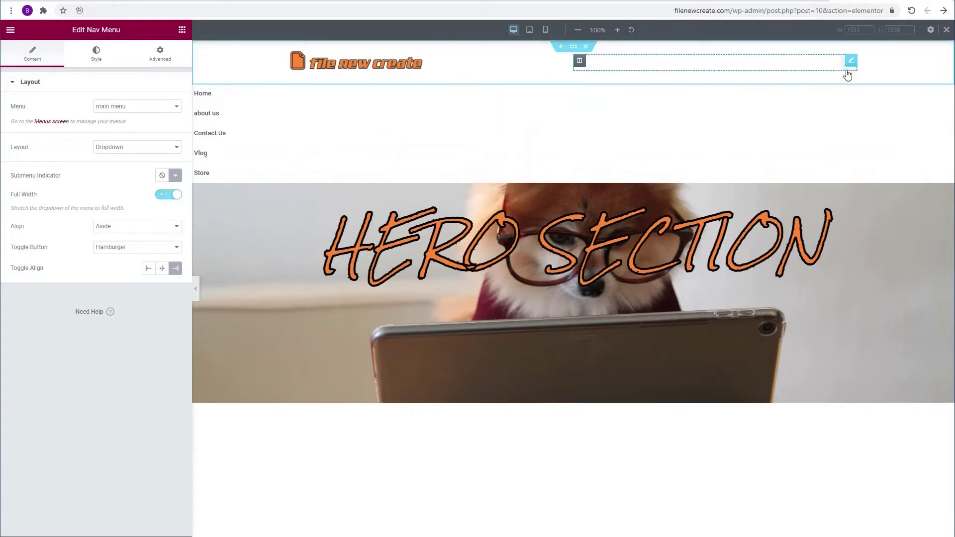
left_click(847, 71)
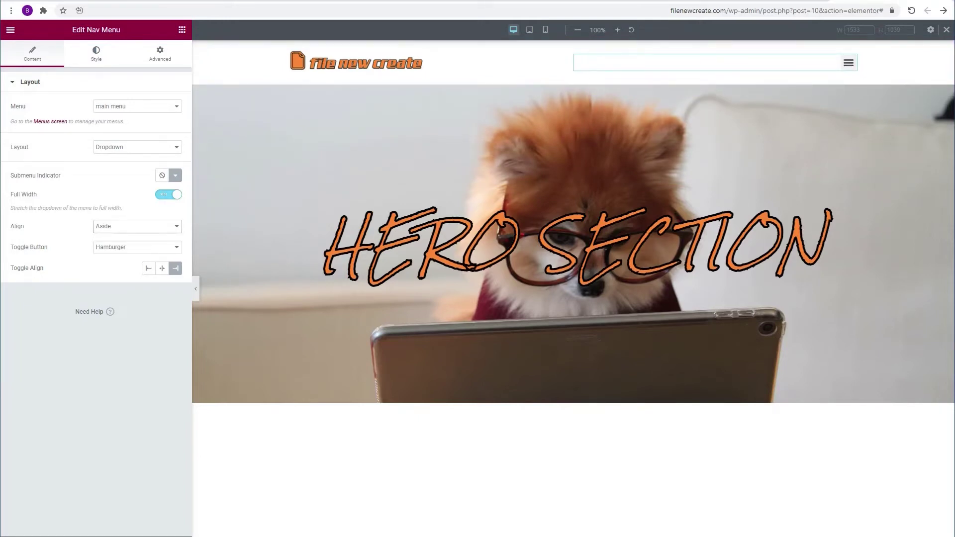
left_click(845, 72)
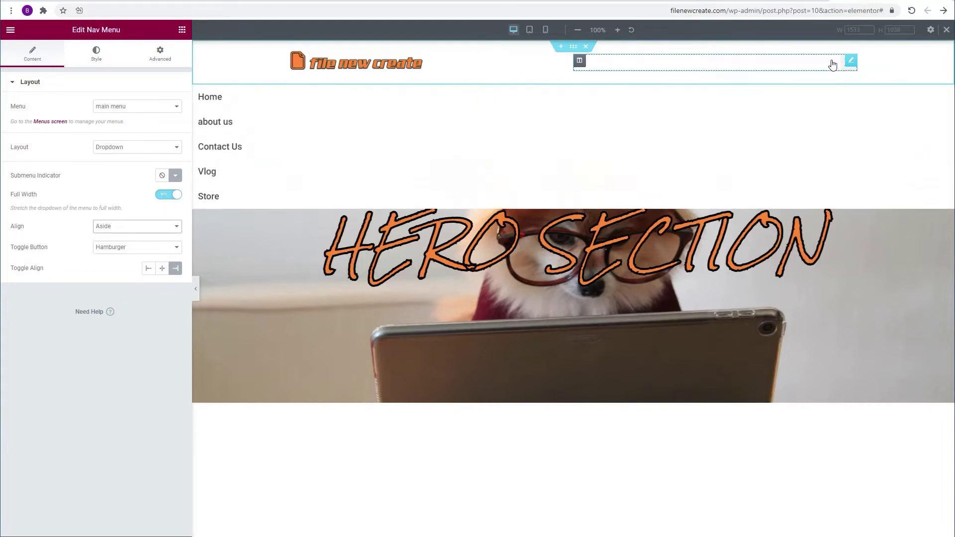
left_click(118, 229)
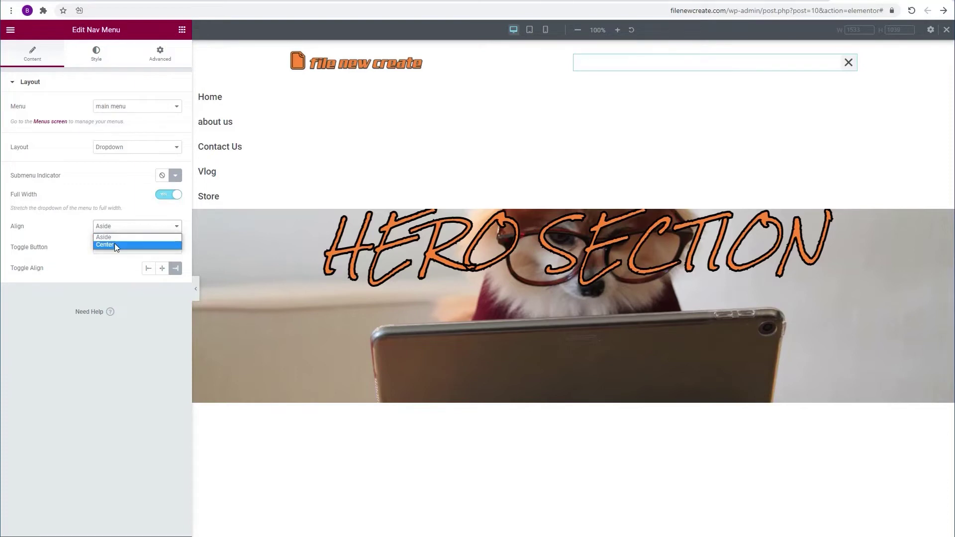
left_click(115, 245)
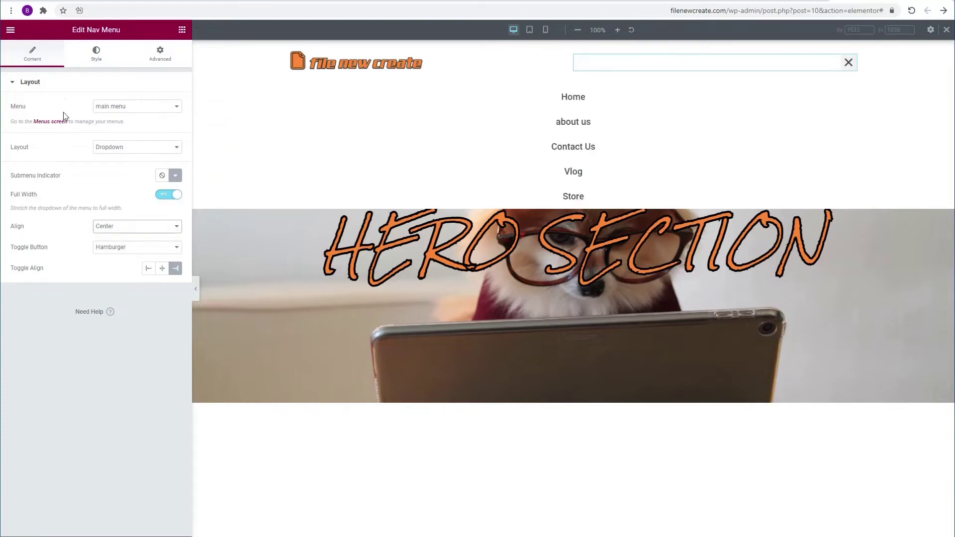
Step: Give the dropdown a semi-transparent white background and an orange Accent hover background
left_click(97, 52)
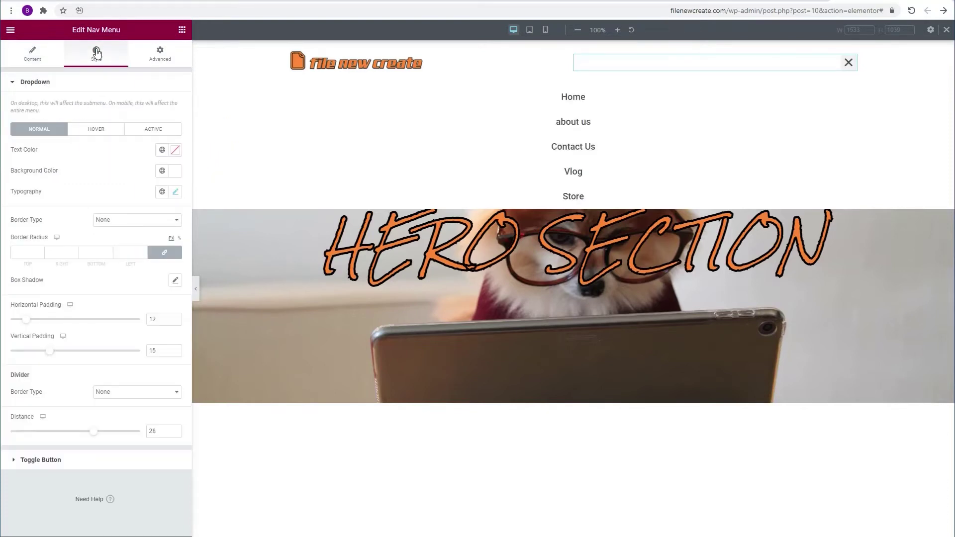
left_click(175, 171)
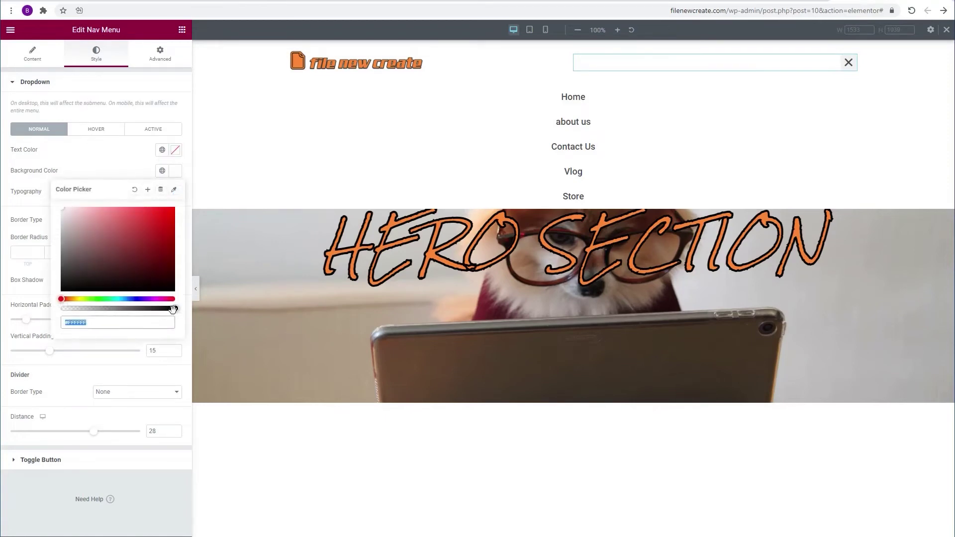
left_click_drag(172, 309, 136, 317)
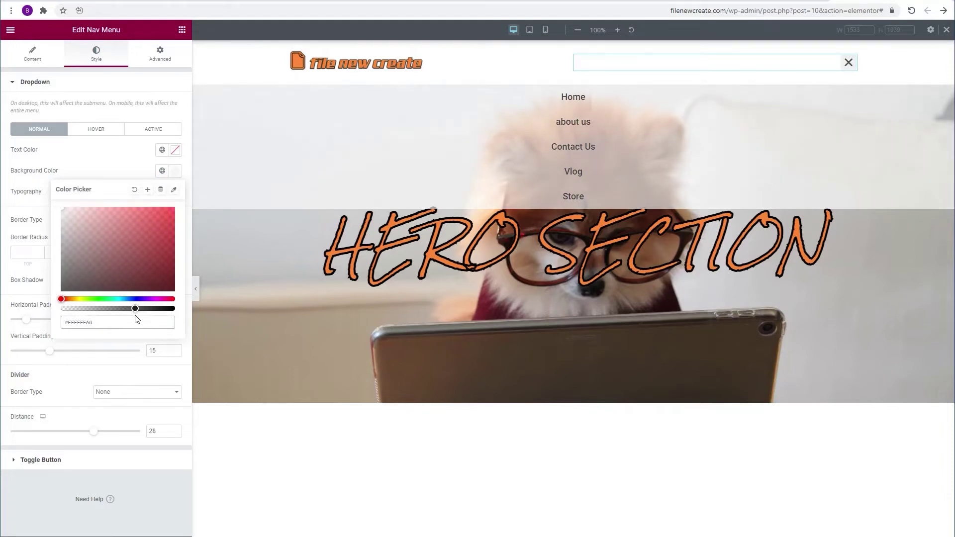
left_click(97, 131)
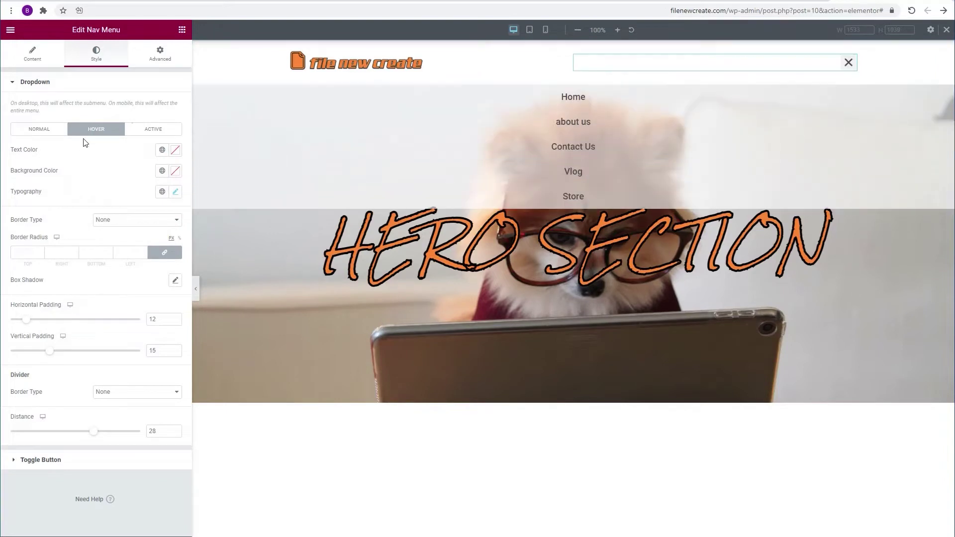
left_click(162, 172)
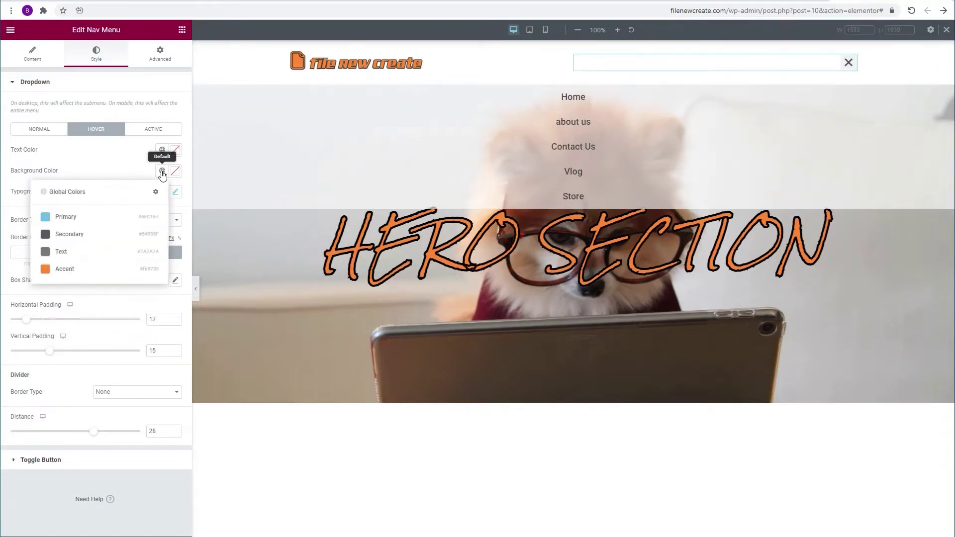
left_click(65, 269)
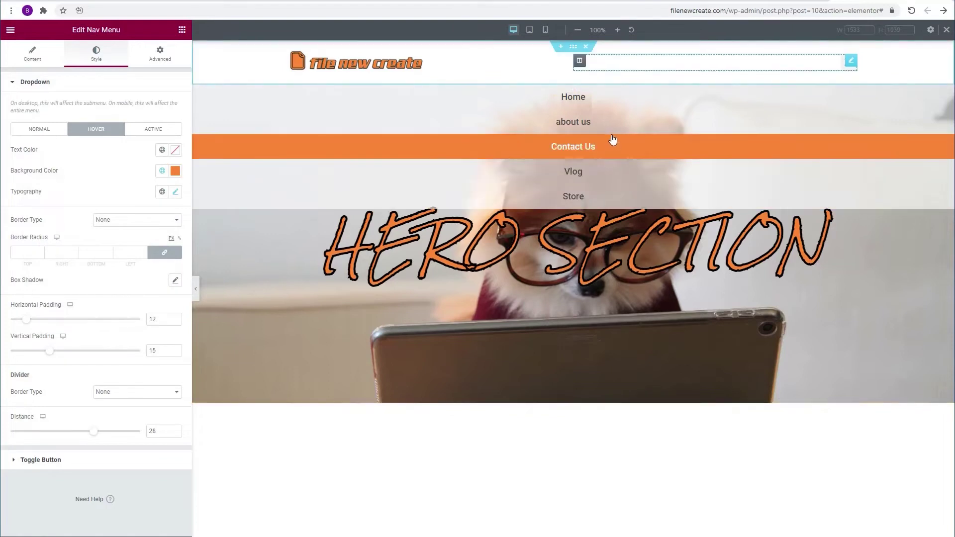
Step: Set the Toggle Button background colour to the orange Accent global colour
left_click(17, 462)
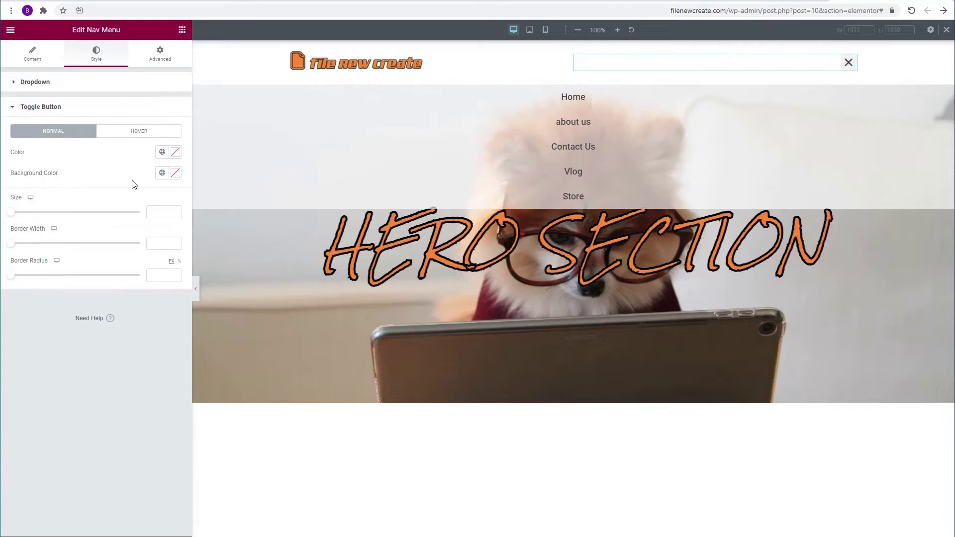
left_click(162, 172)
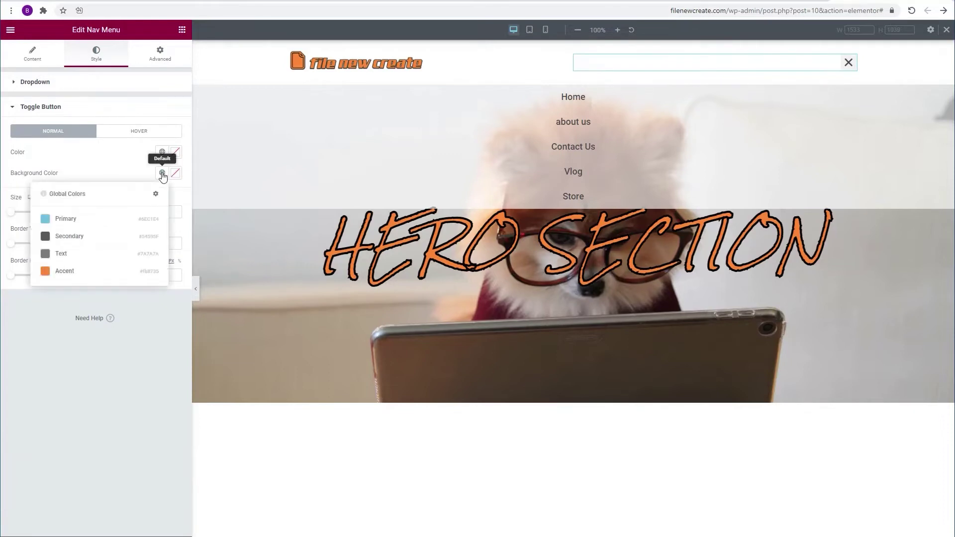
left_click(73, 272)
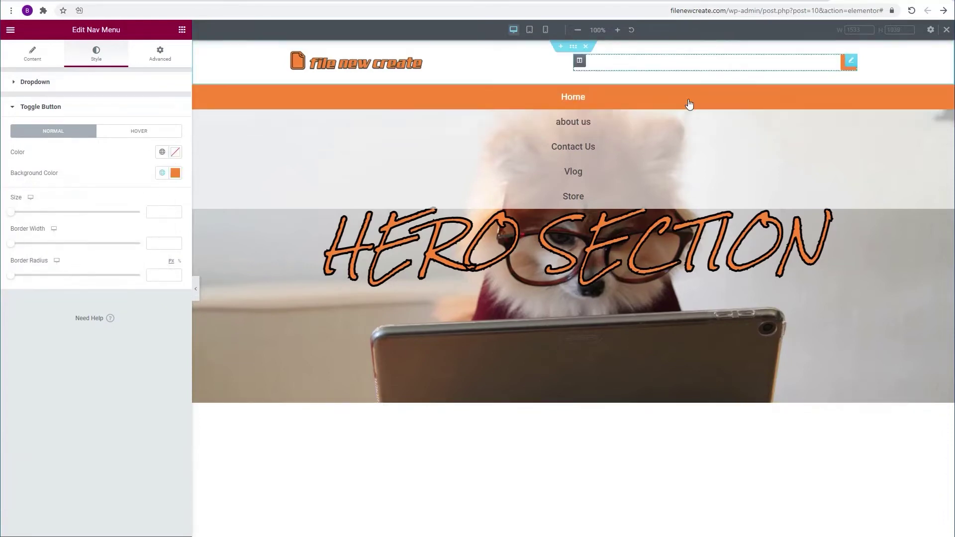
left_click(845, 64)
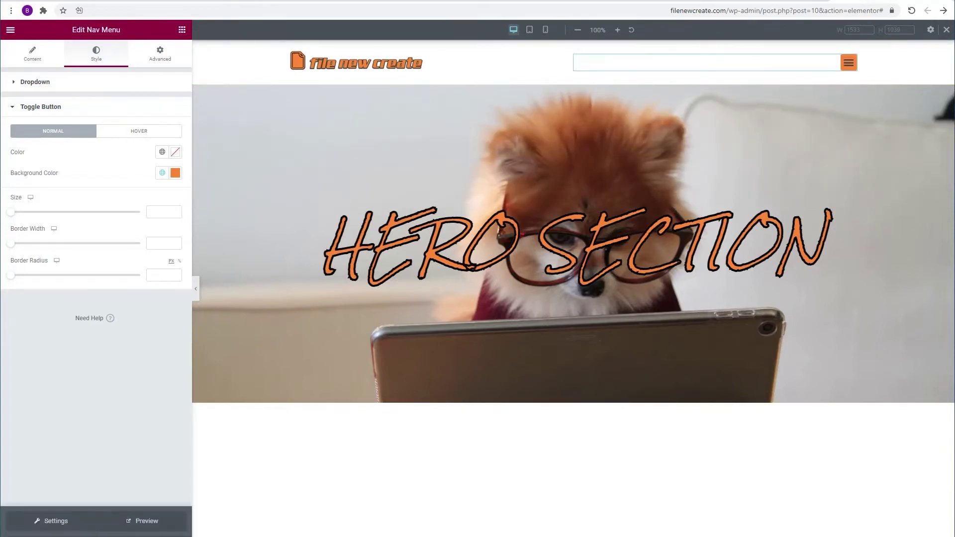
Step: Preview the page and confirm the orange hamburger opens and closes the menu
left_click(146, 525)
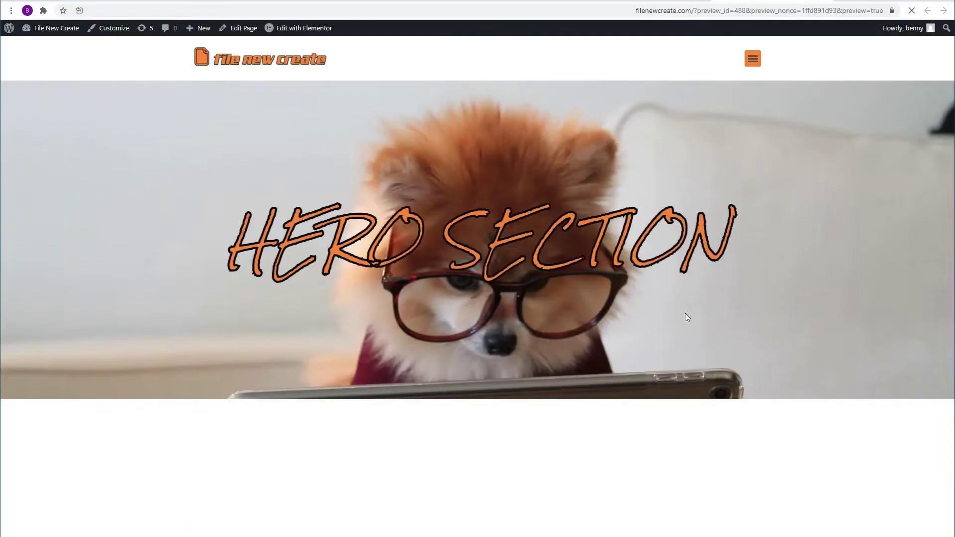
left_click(752, 62)
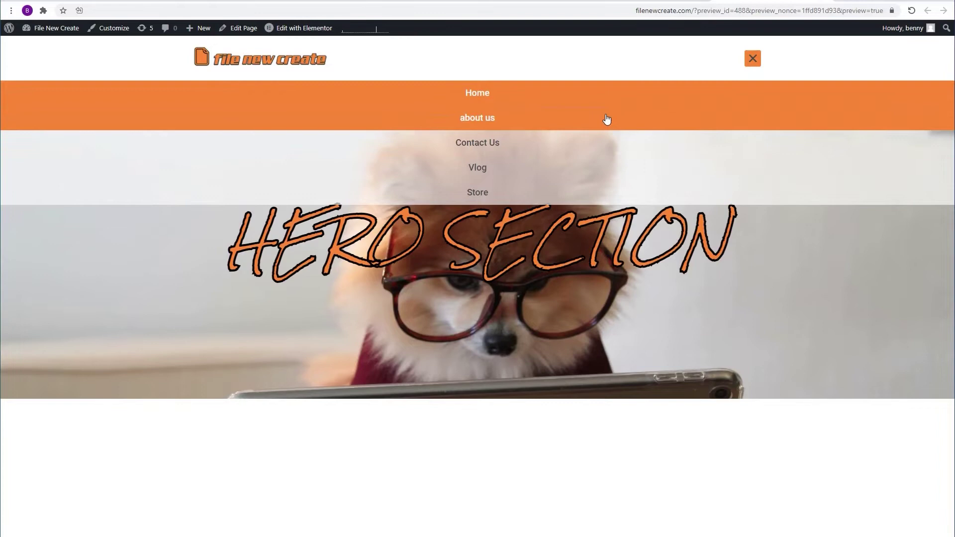
left_click(752, 65)
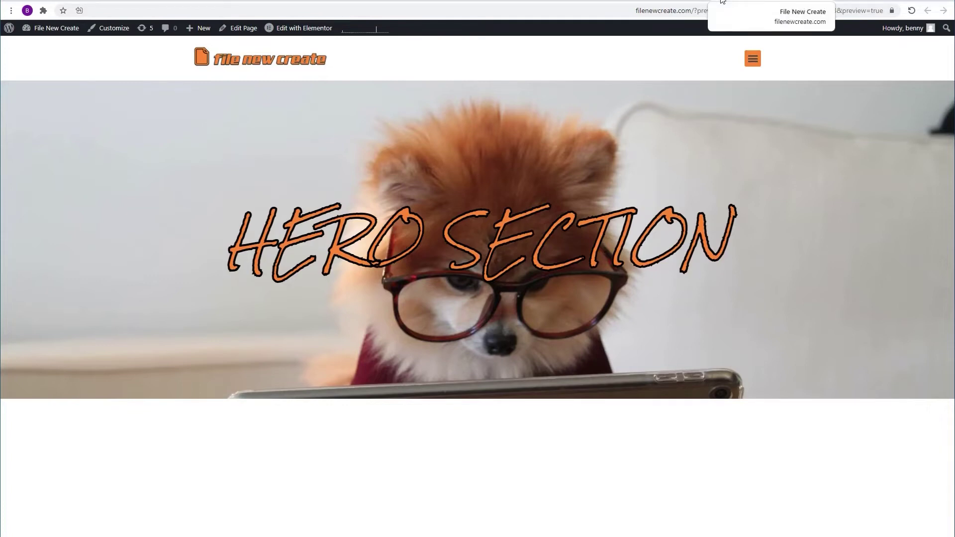
Step: Back in the editor, search 'POP' and create a new Popup template named 'menu popup'
left_click(722, 1)
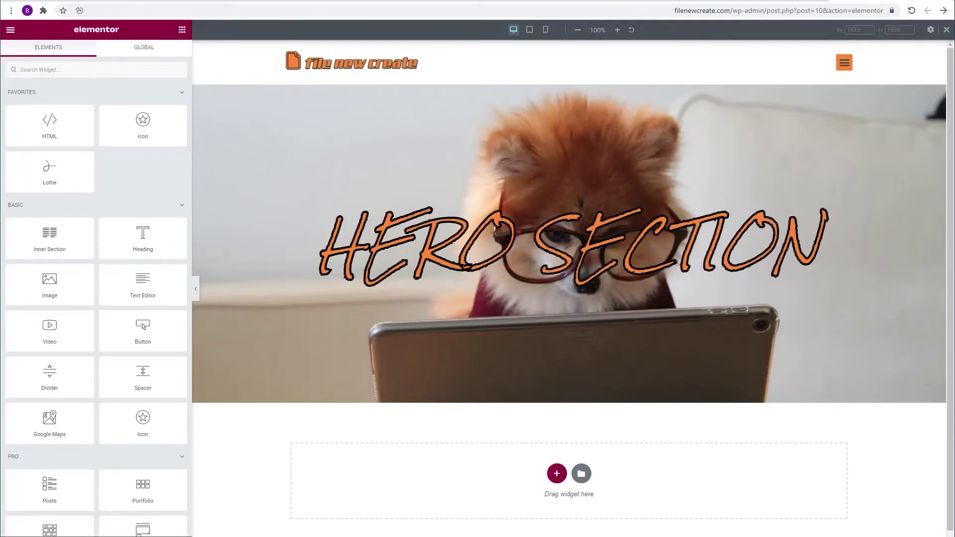
key("ctrl+e")
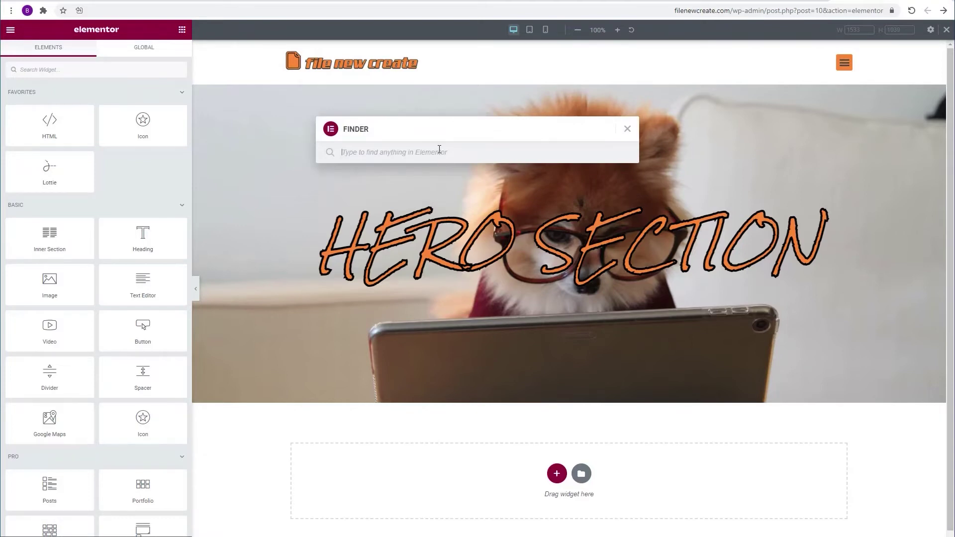
type("POP")
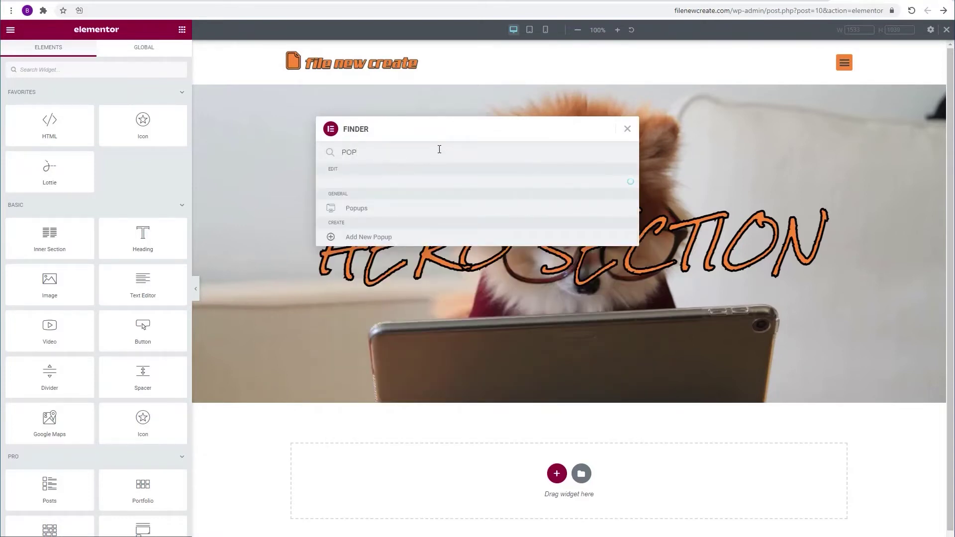
left_click(380, 214)
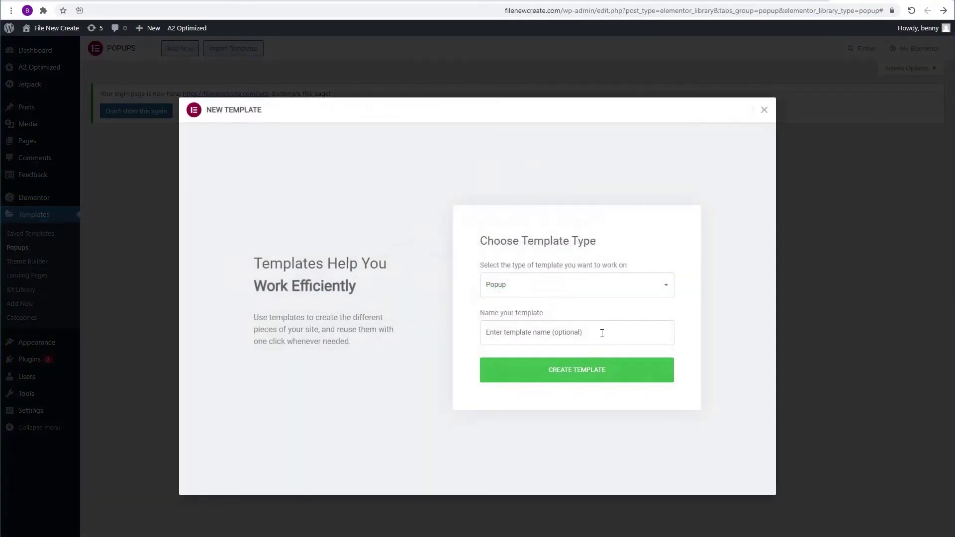
left_click(601, 330)
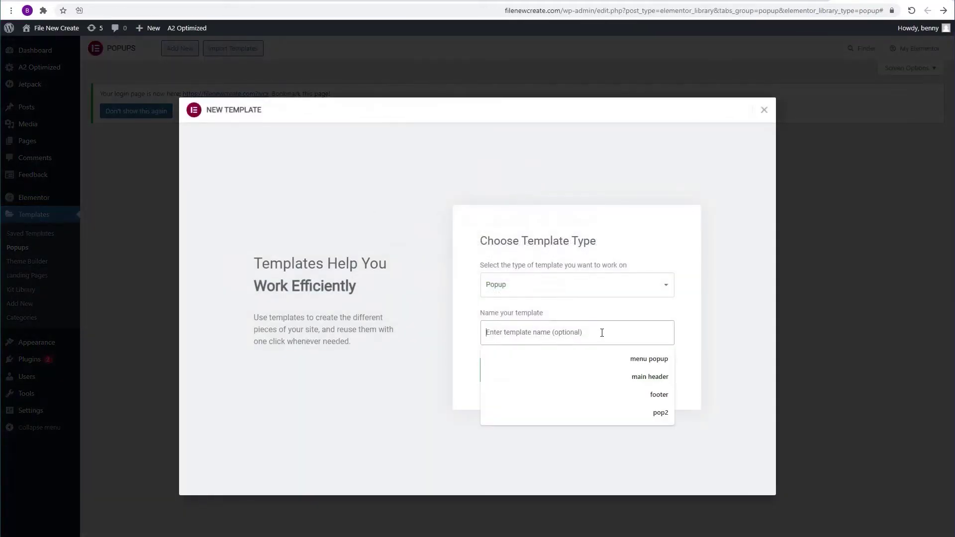
left_click(624, 356)
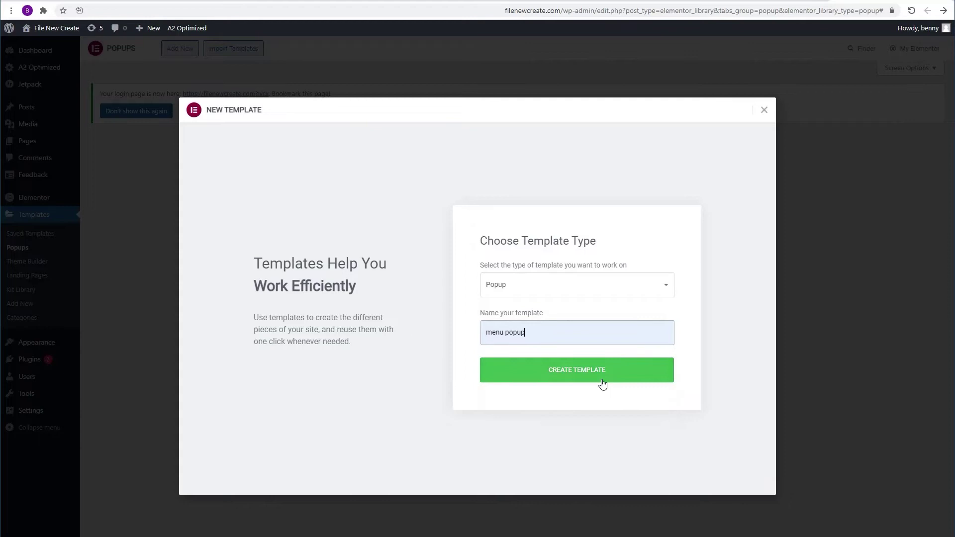
left_click(601, 374)
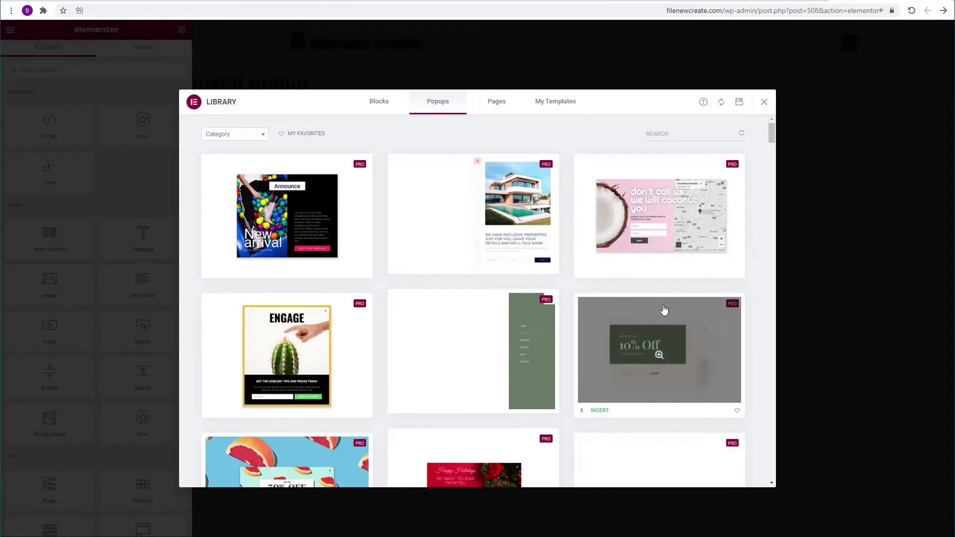
Step: Dismiss the Popups library and add a one-column section to the blank popup
mouse_move(682, 277)
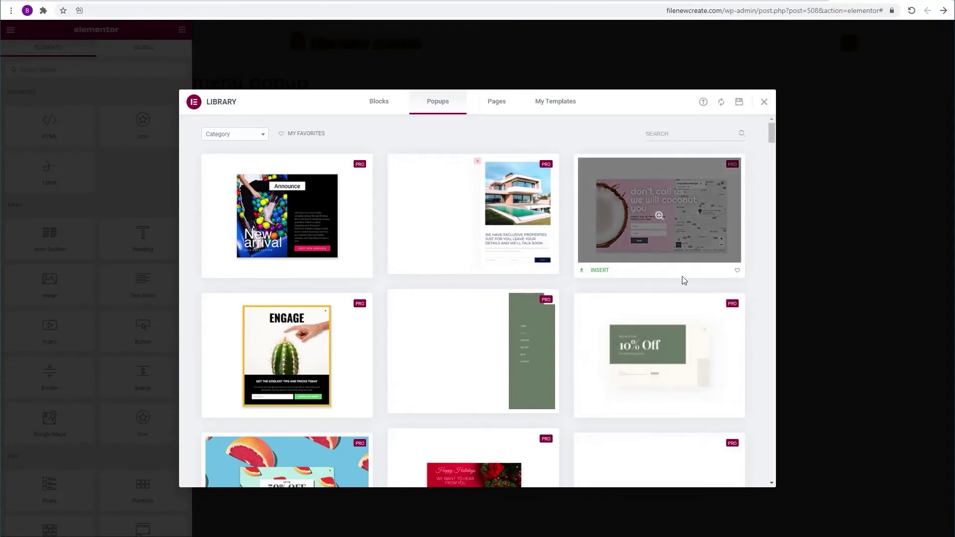
left_click(763, 103)
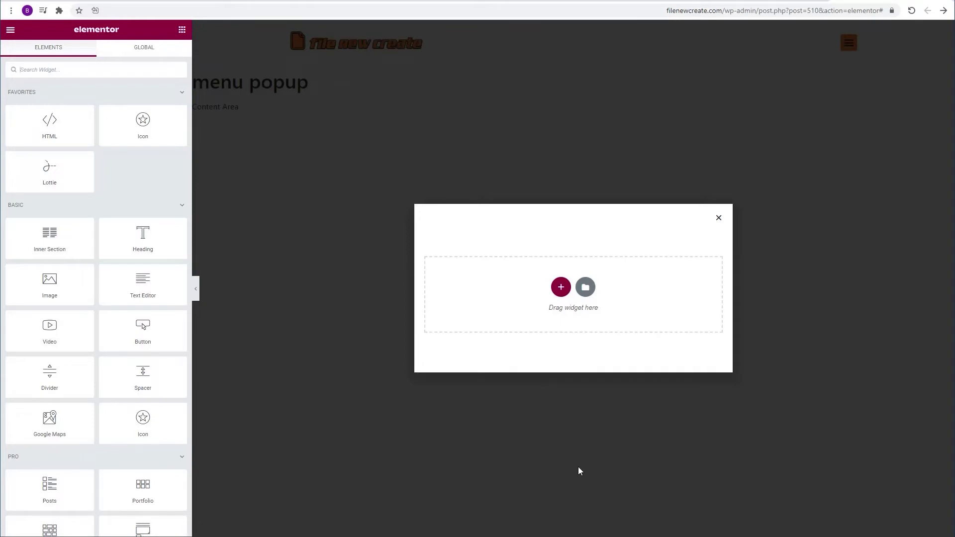
left_click(560, 288)
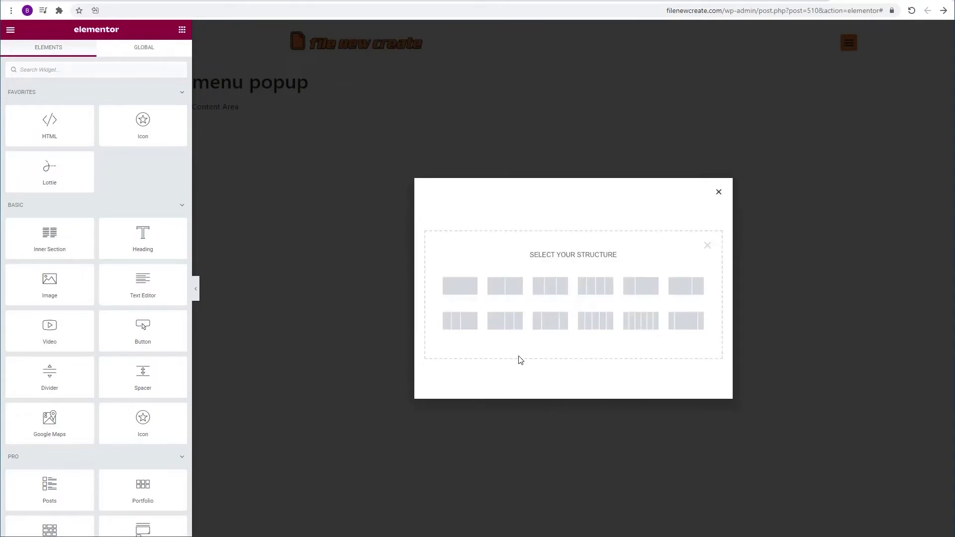
left_click(460, 287)
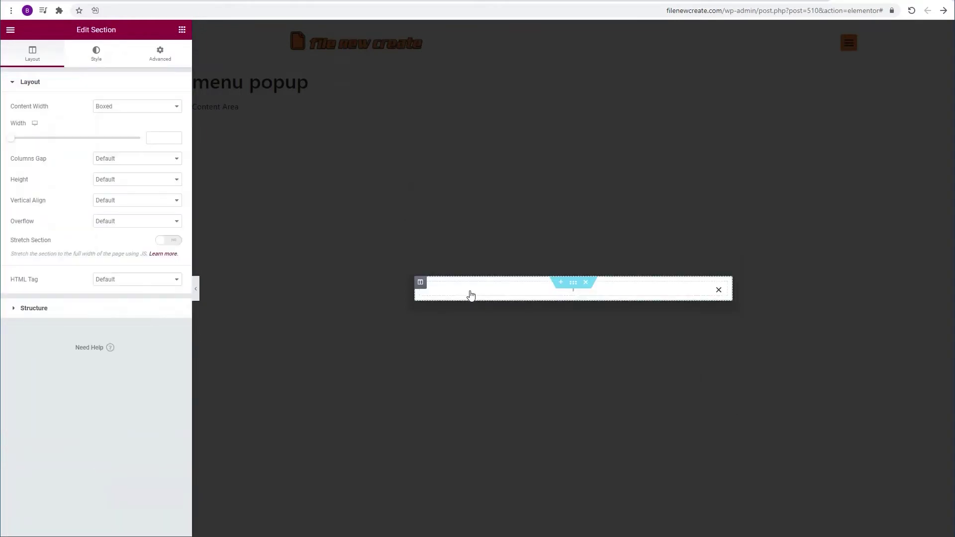
Step: Set the popup Height to Fit To Screen and its Horizontal position to Right
left_click(14, 535)
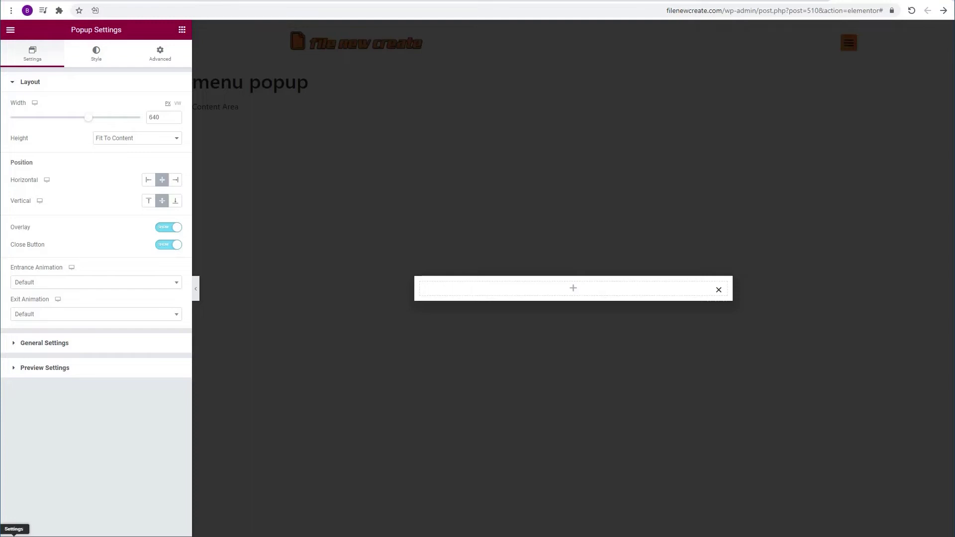
left_click(139, 140)
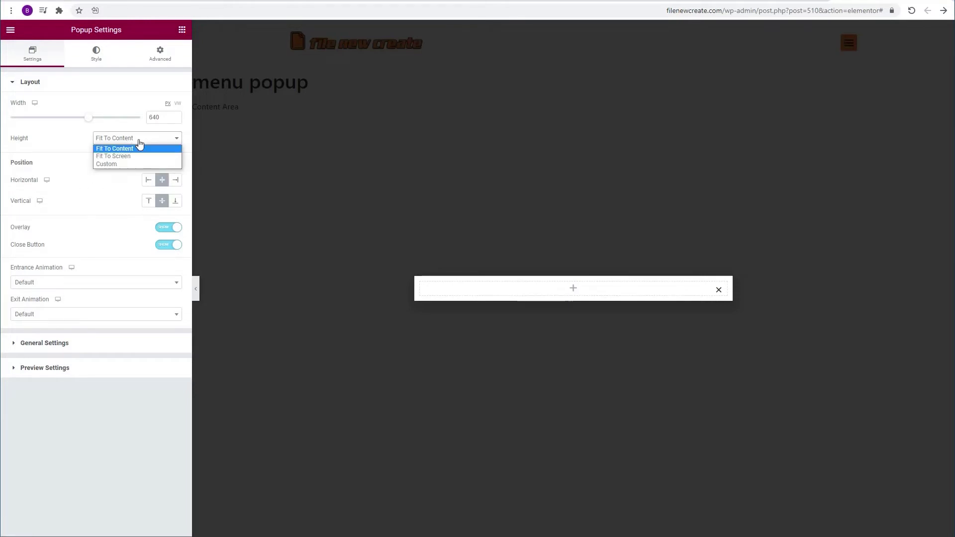
left_click(138, 156)
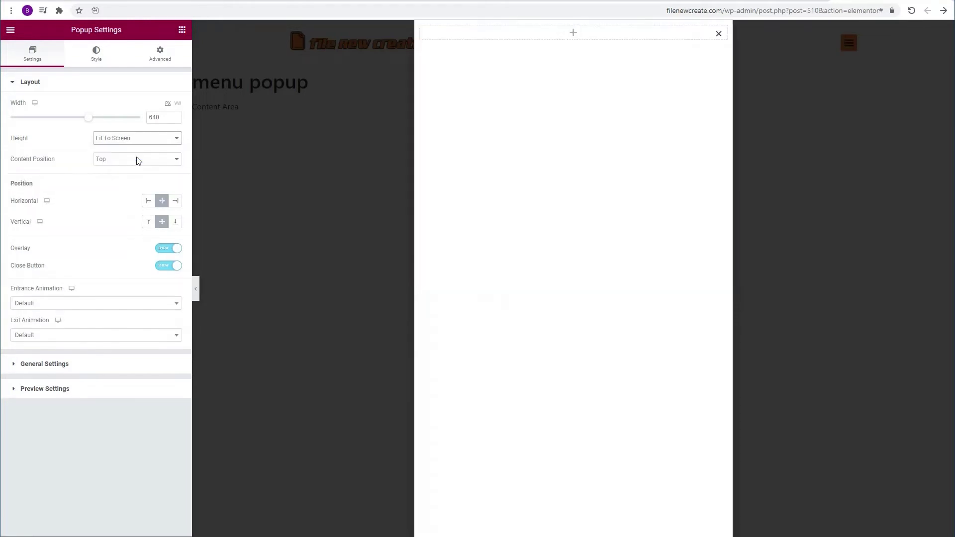
left_click(175, 201)
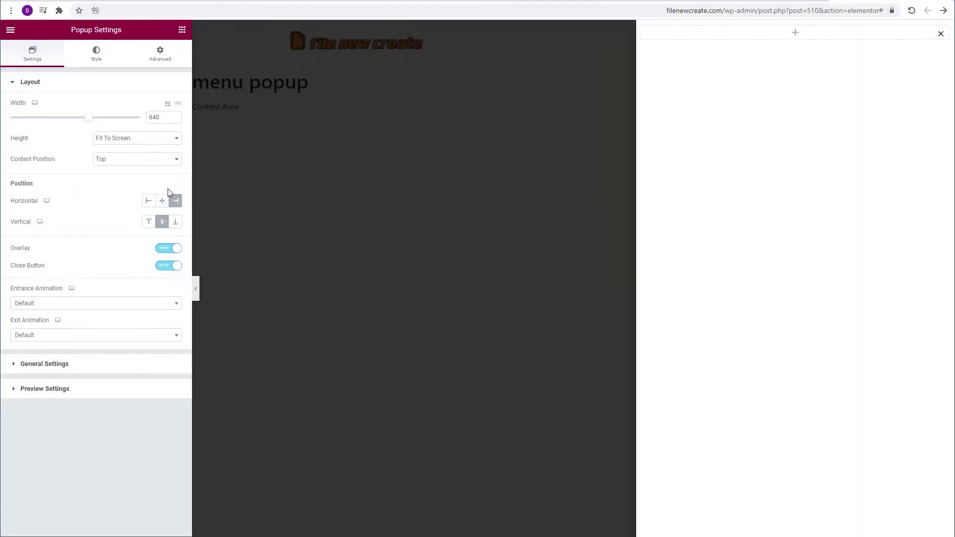
Step: Search widgets for 'nav' and drag the Nav Menu widget into the popup
left_click(182, 30)
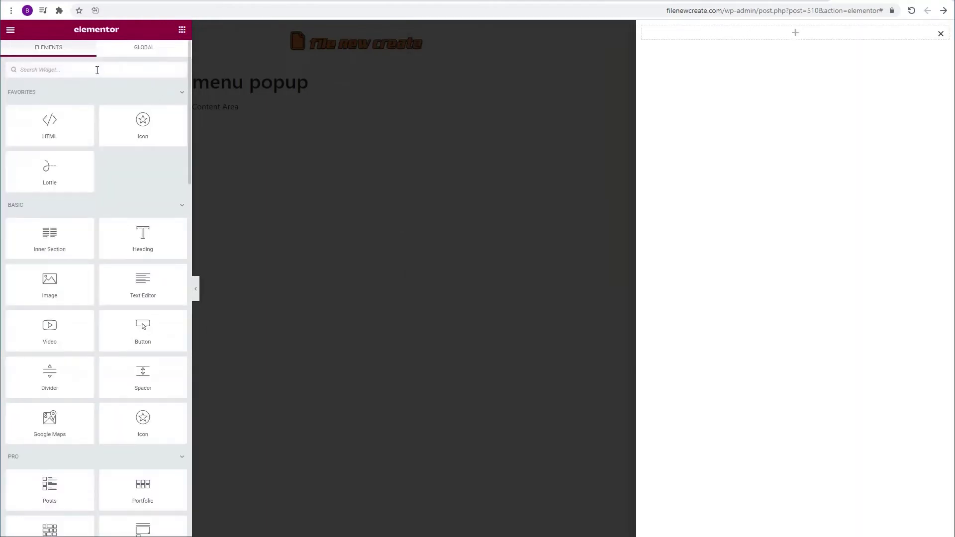
type("nav")
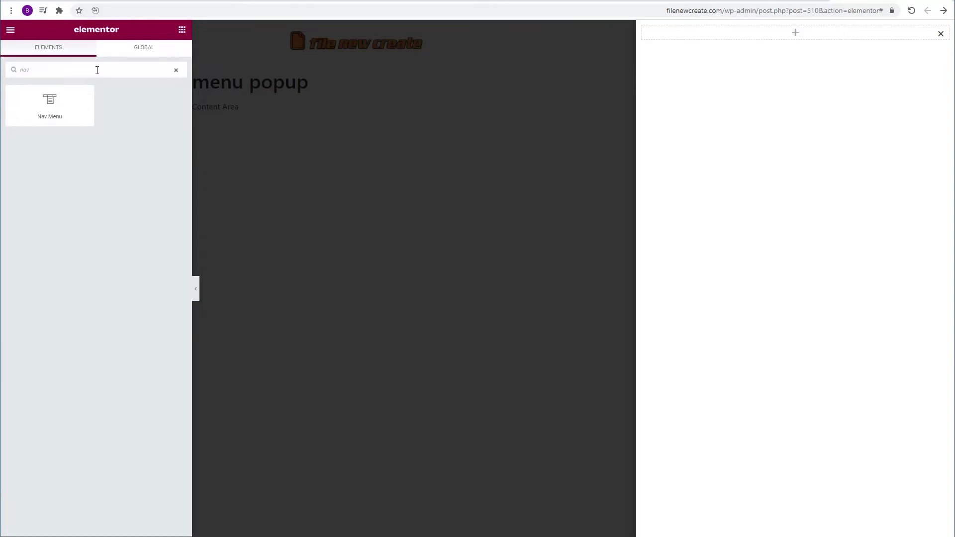
left_click_drag(79, 119, 793, 36)
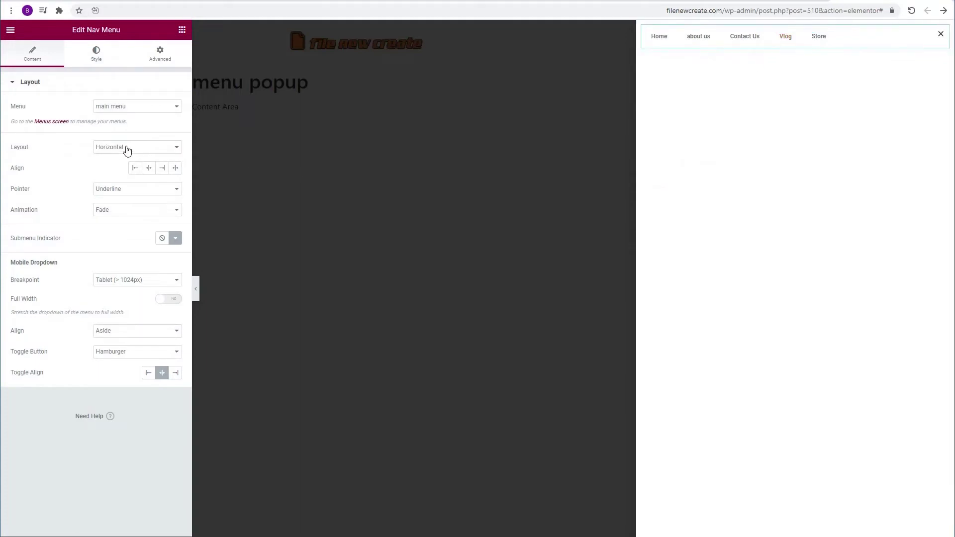
Step: Set the Nav Menu layout to Vertical with items aligned Center
left_click(126, 148)
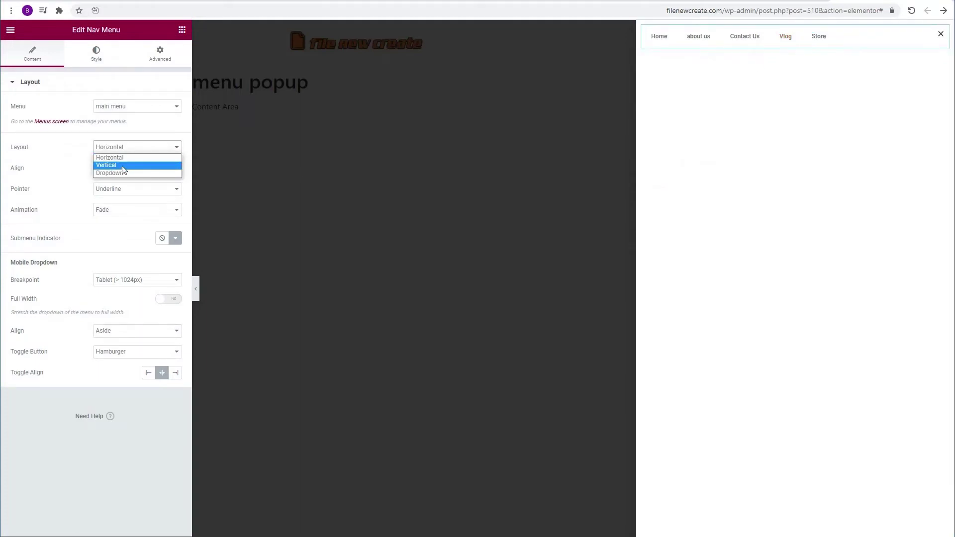
left_click(124, 166)
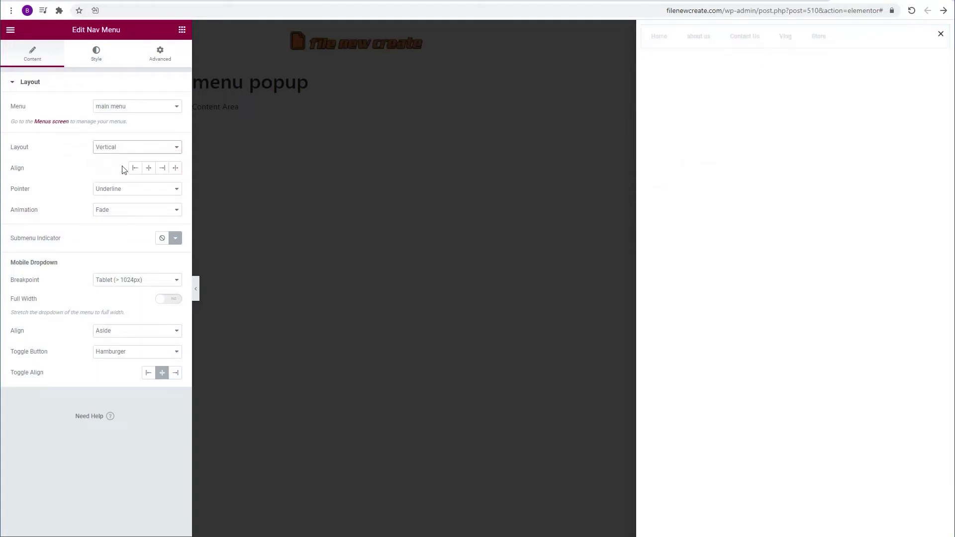
left_click(150, 172)
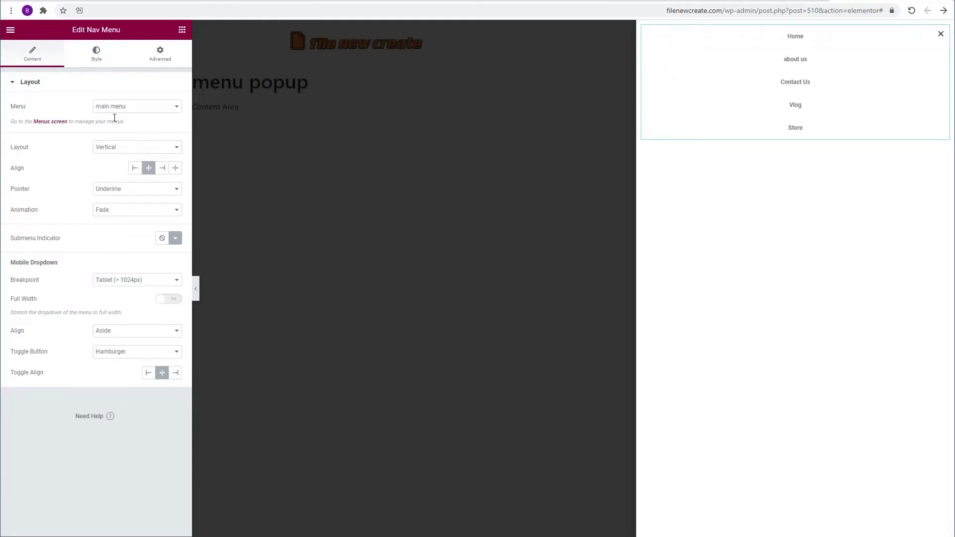
left_click(99, 61)
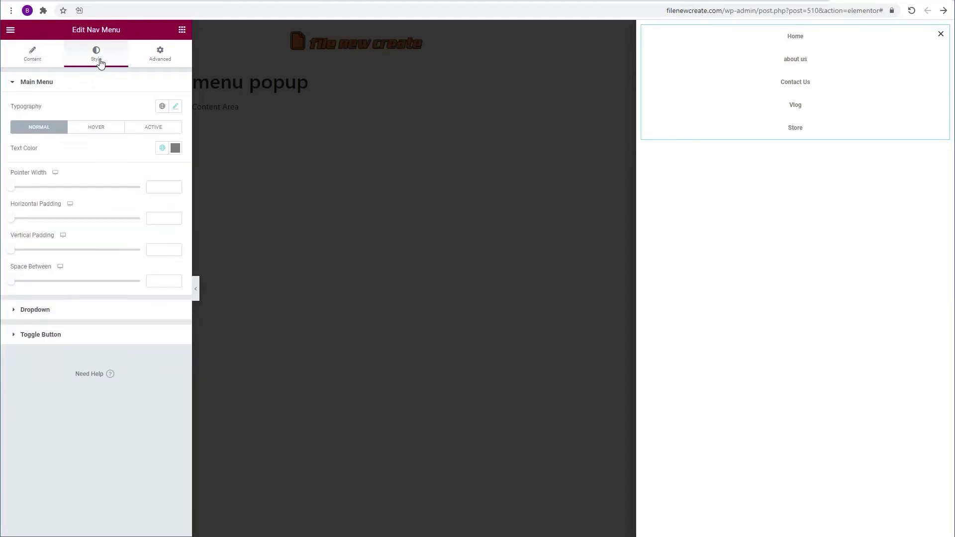
Step: Set the menu item typography to Rock Salt, size 30, line height 2.7
left_click(176, 108)
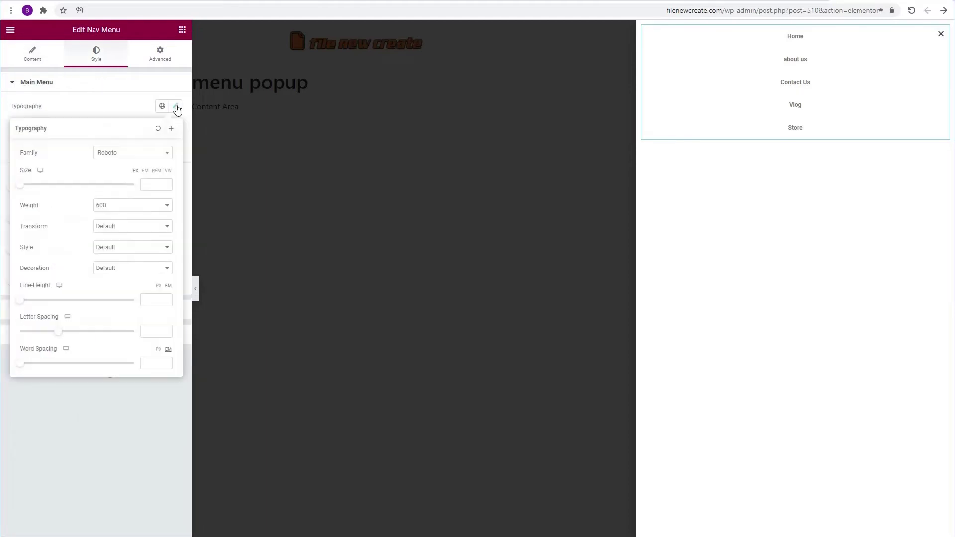
left_click(105, 153)
left_click(118, 269)
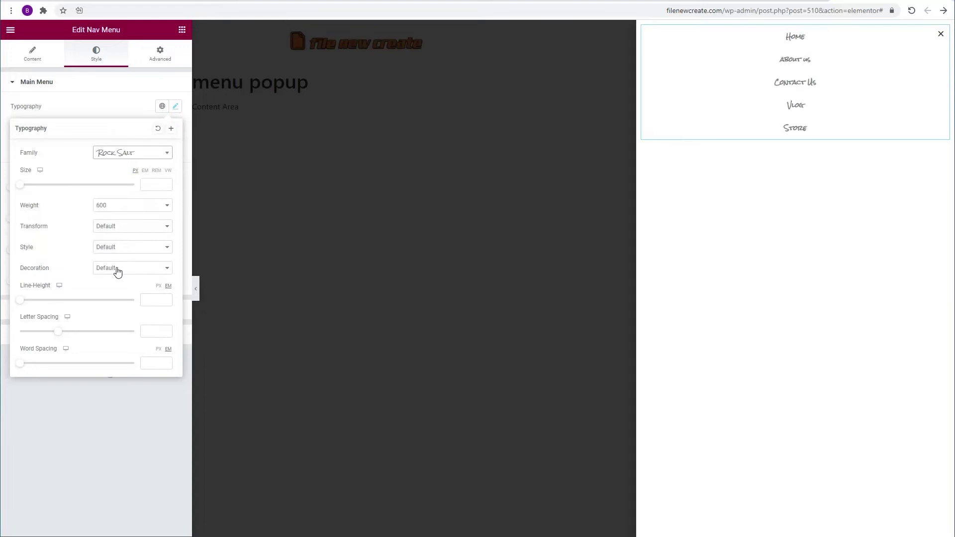
left_click_drag(22, 187, 39, 188)
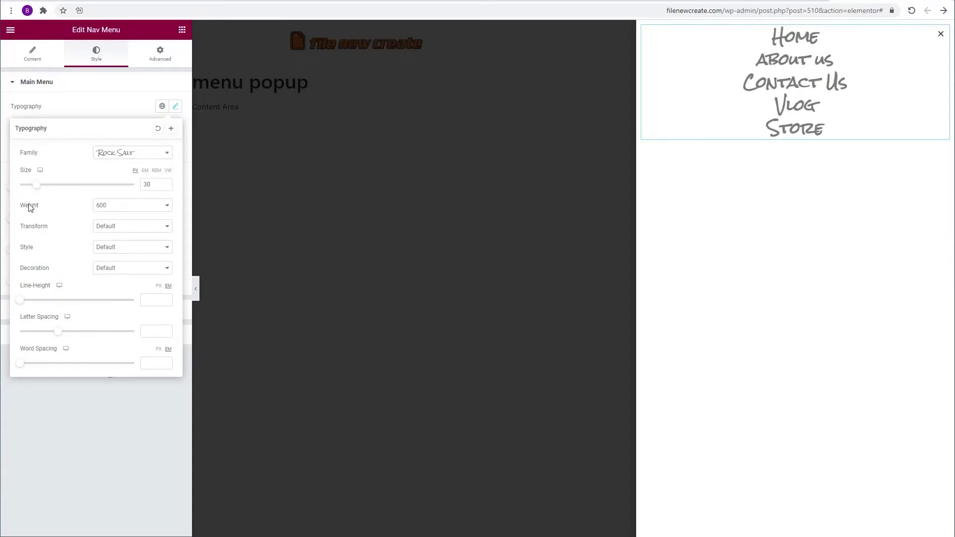
left_click_drag(20, 305, 50, 304)
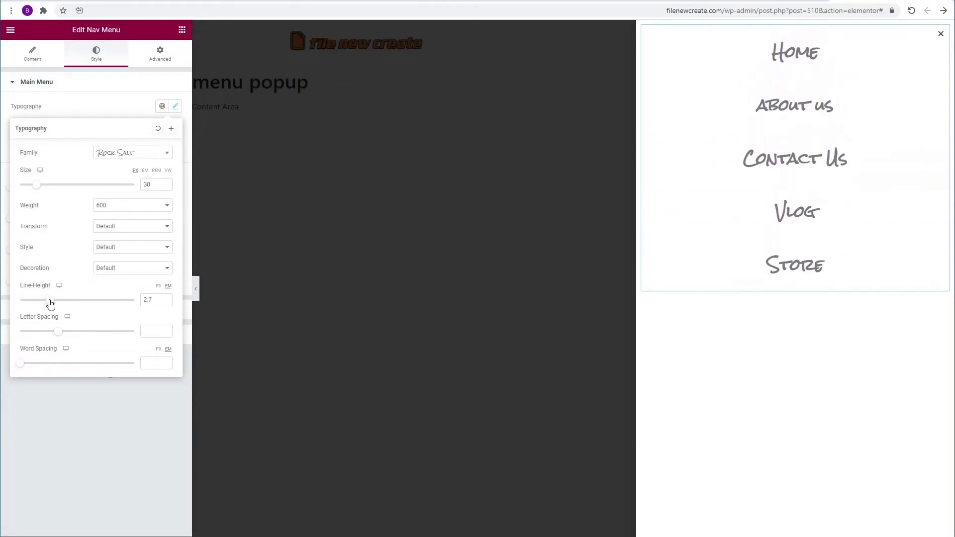
left_click(176, 105)
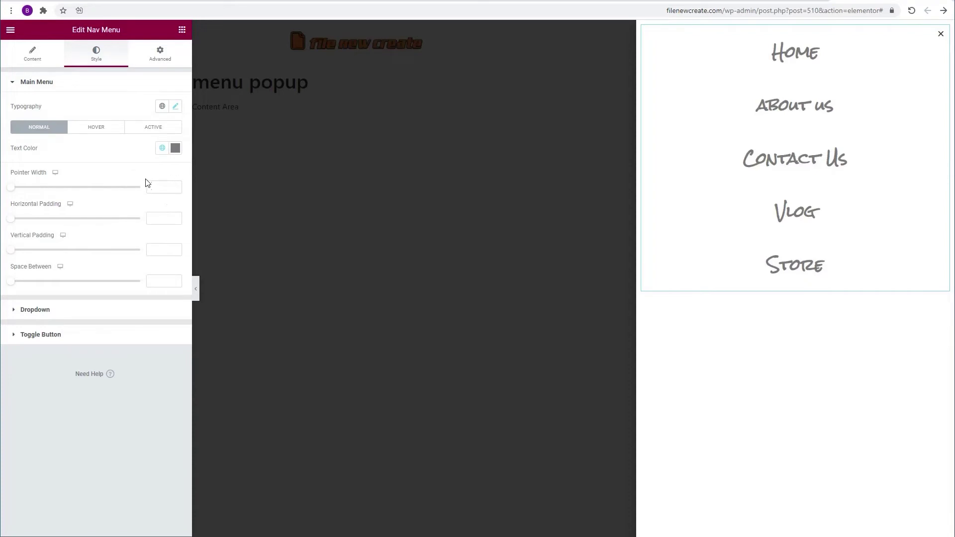
Step: Colour the menu text with the global 'shade of grey' (#BFBBA8)
left_click(162, 148)
left_click(84, 264)
left_click(175, 148)
left_click(118, 300)
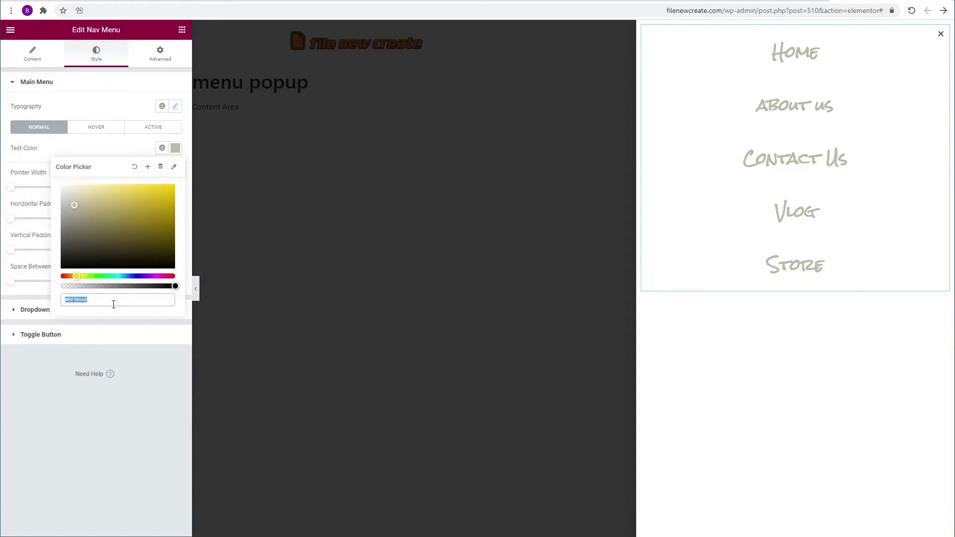
left_click(176, 148)
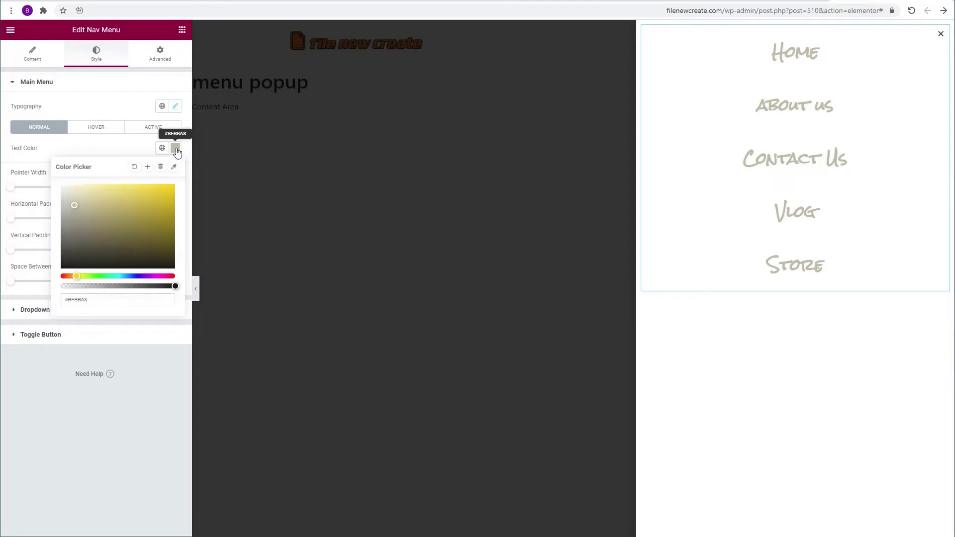
Step: Search widgets for 'so' and drag Social Icons below the menu items
left_click(182, 29)
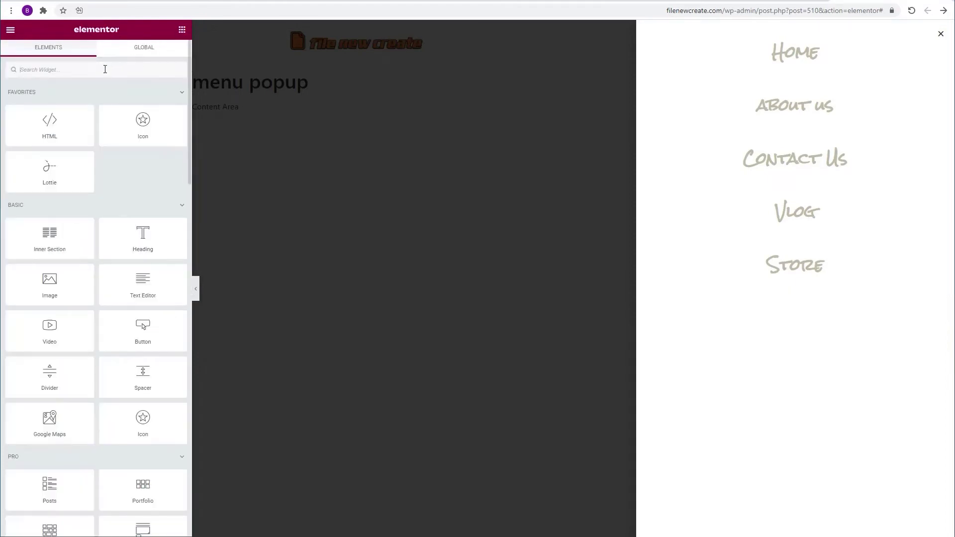
type("so")
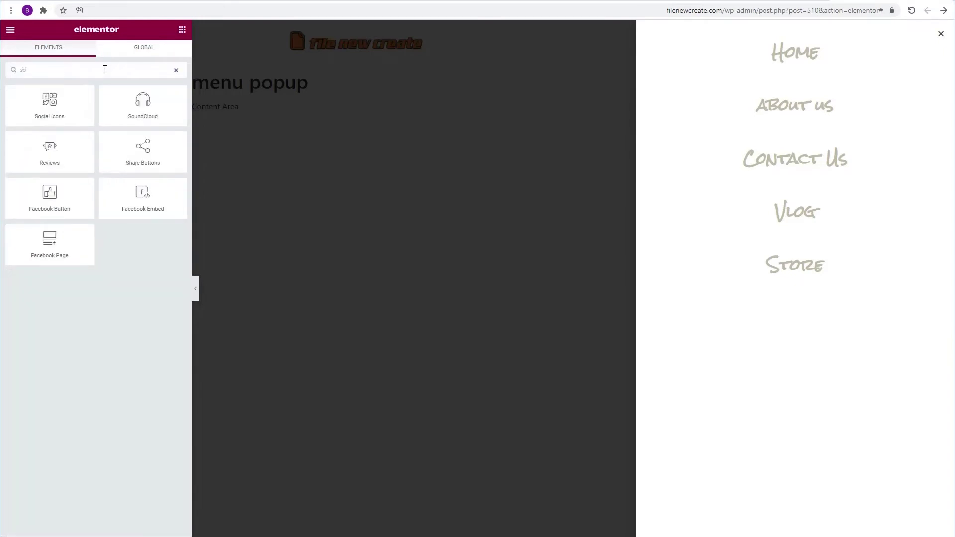
left_click_drag(52, 105, 801, 290)
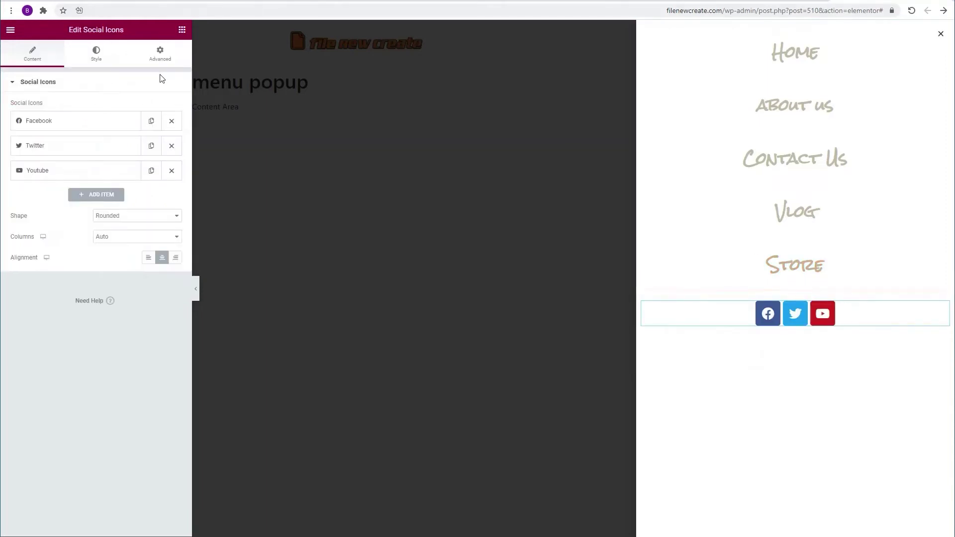
Step: Give the Facebook, Twitter and YouTube icons a custom colour using the global orange Accent
left_click(97, 55)
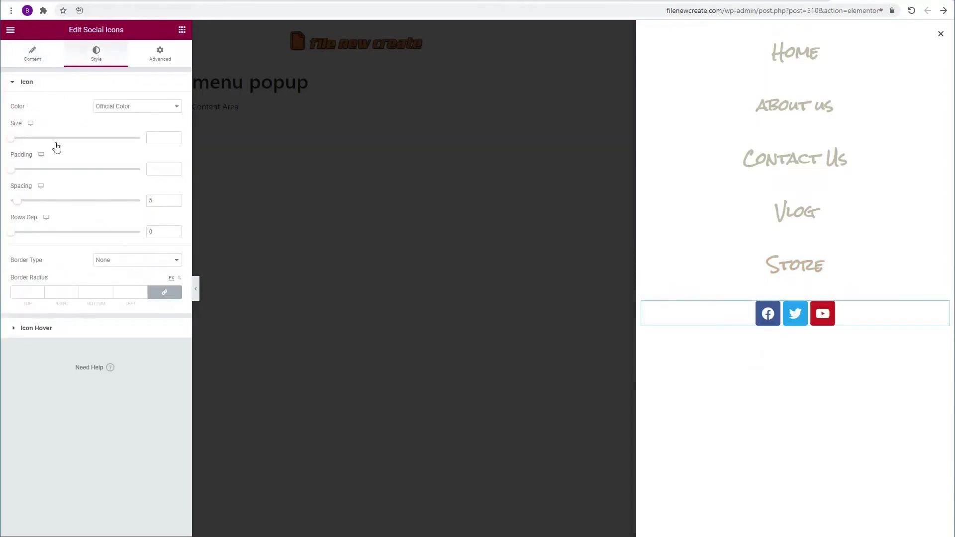
left_click(133, 108)
left_click(126, 125)
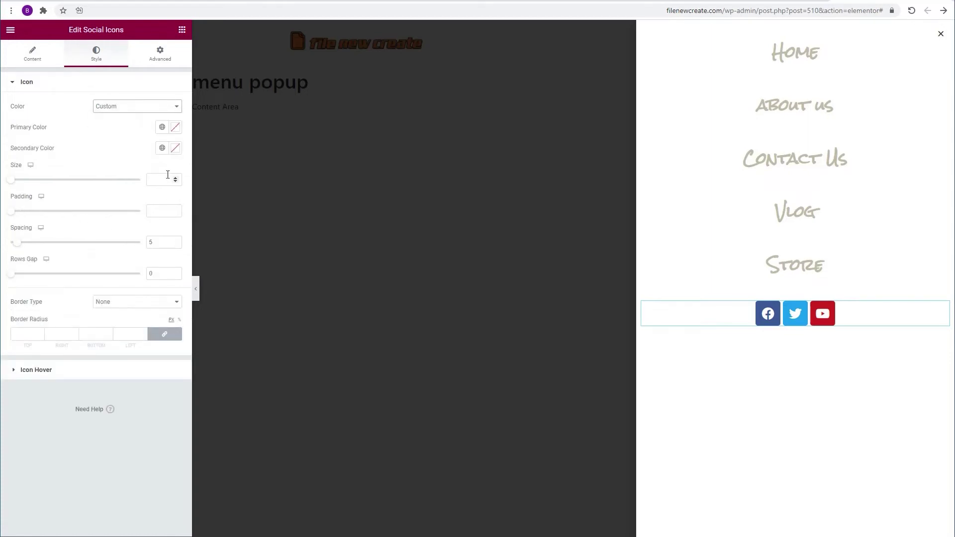
left_click(162, 127)
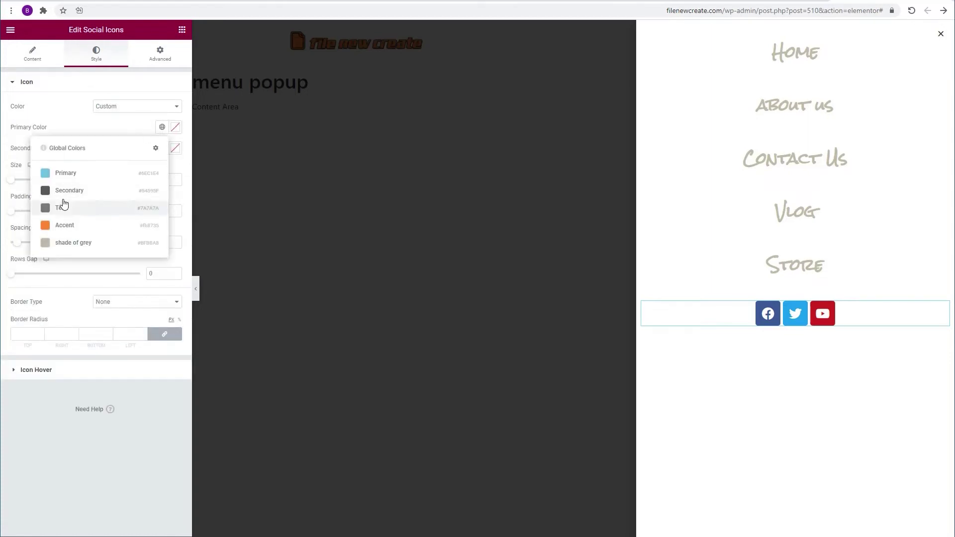
left_click(64, 227)
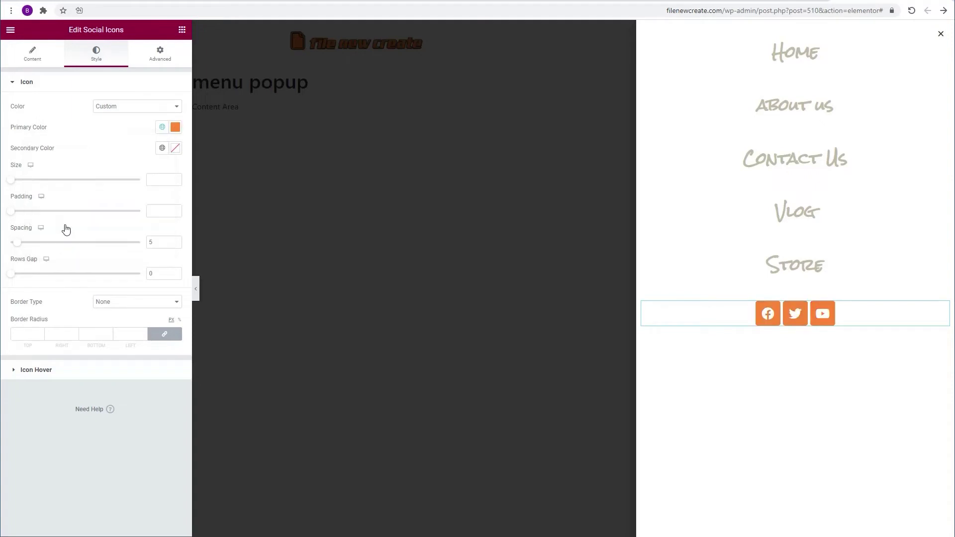
left_click(182, 30)
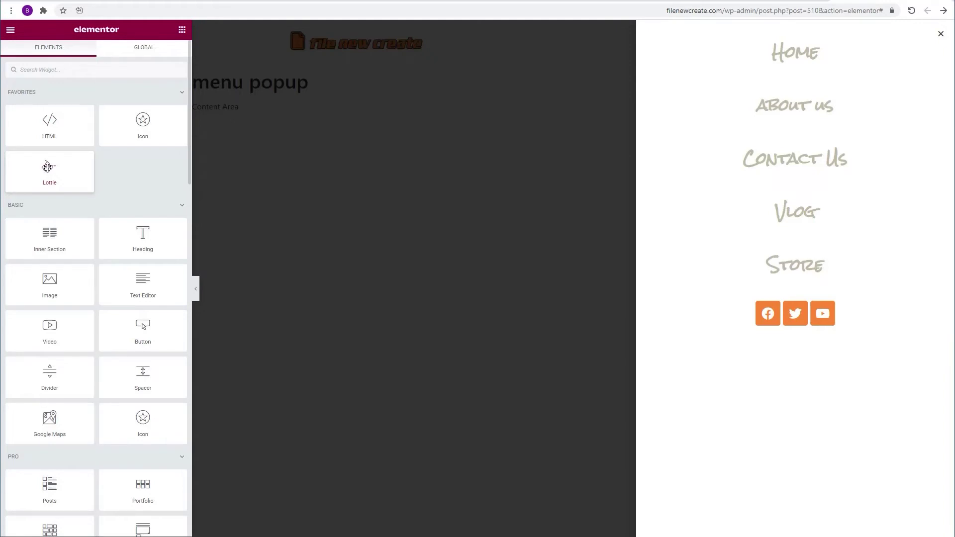
Step: Drag the Lottie widget from Favorites to the top of the popup, above the Nav Menu
left_click_drag(45, 166, 802, 39)
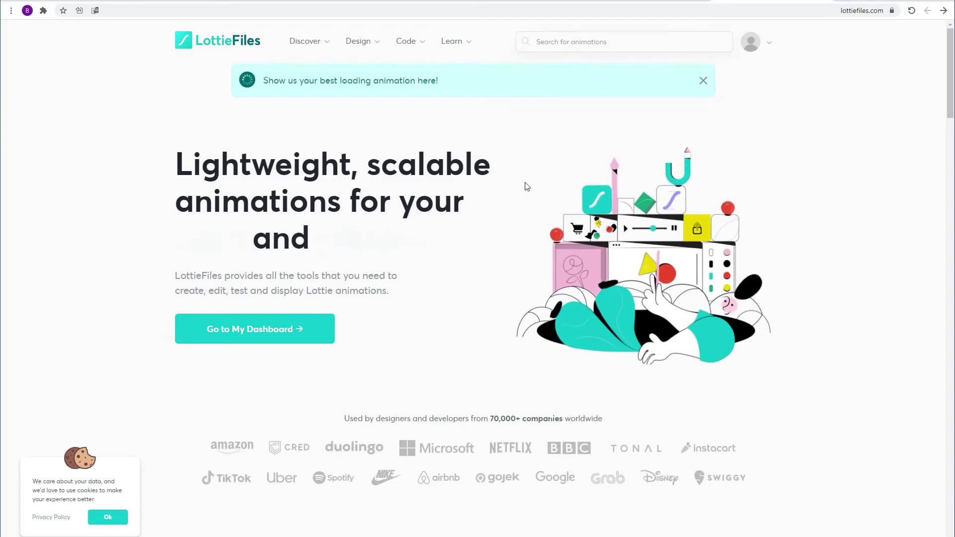
Step: Search LottieFiles for 'cat' animations
left_click(579, 44)
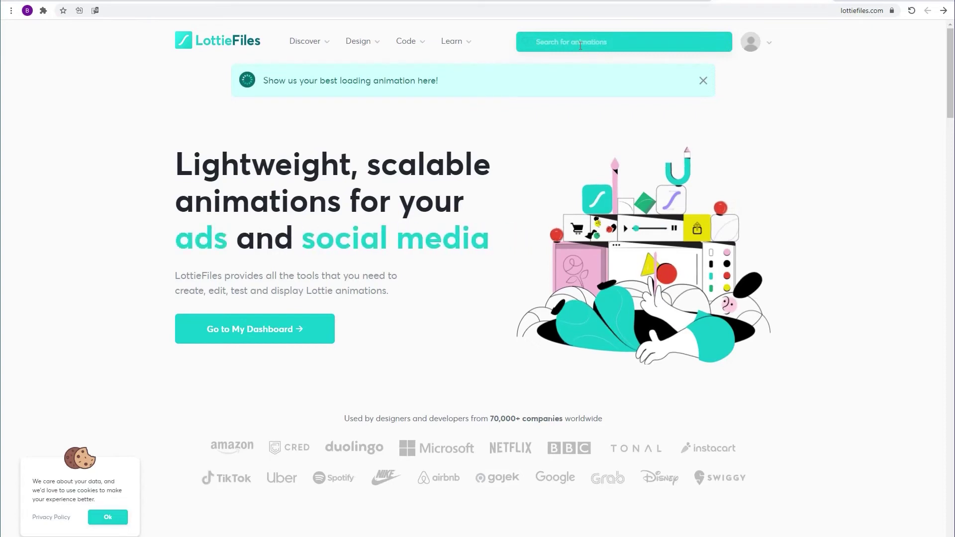
type("cat")
key("Return")
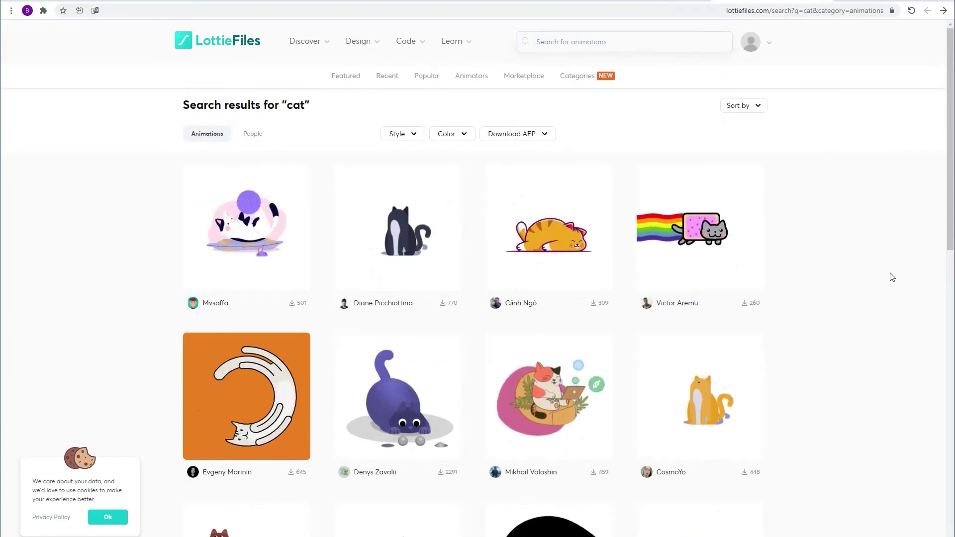
scroll(890, 277, "down", 2)
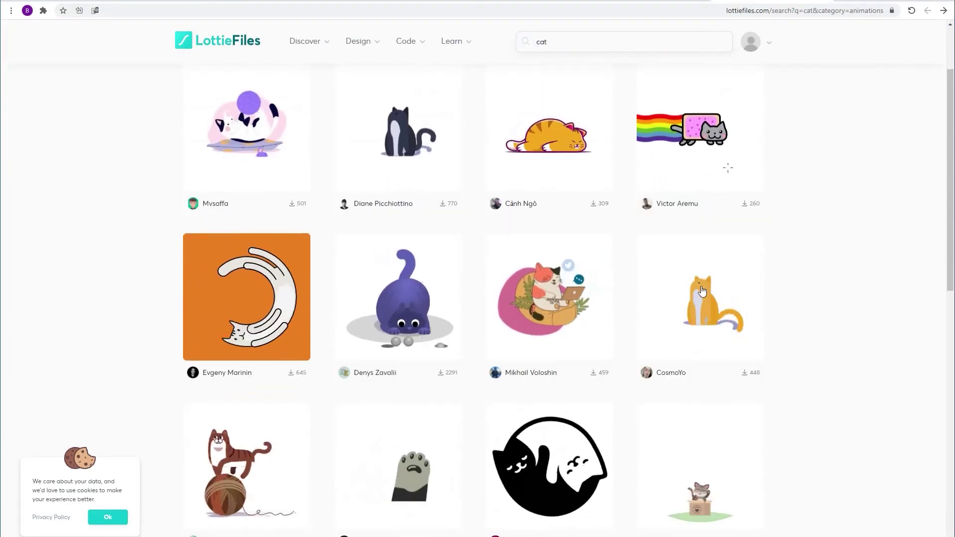
Step: Open the orange Cat Tail Wag animation and copy its Lottie Animation URL
left_click(703, 304)
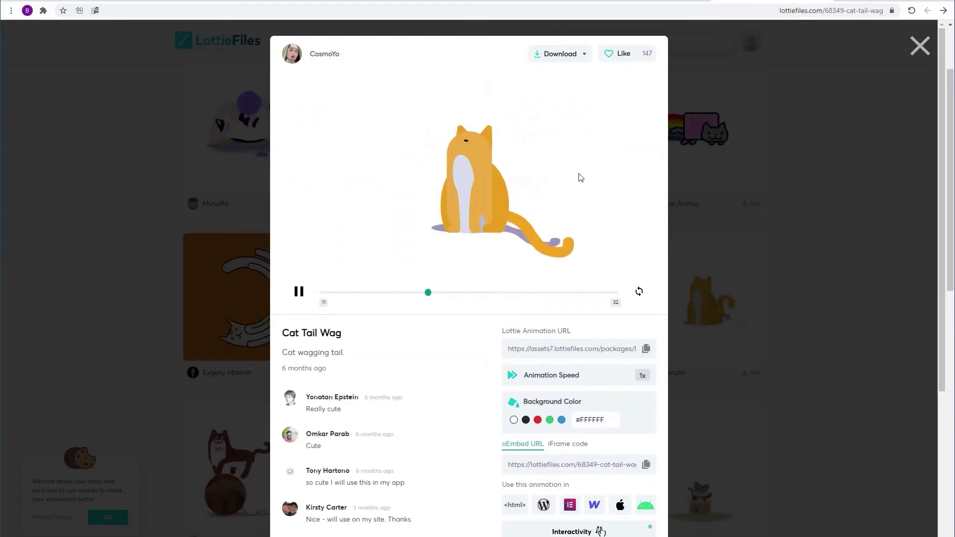
left_click(584, 58)
left_click(577, 98)
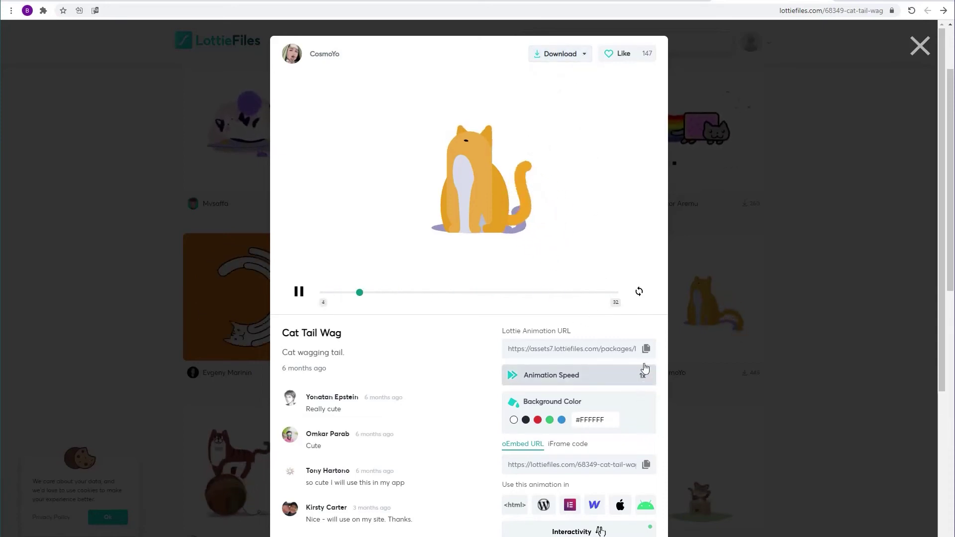
left_click(646, 348)
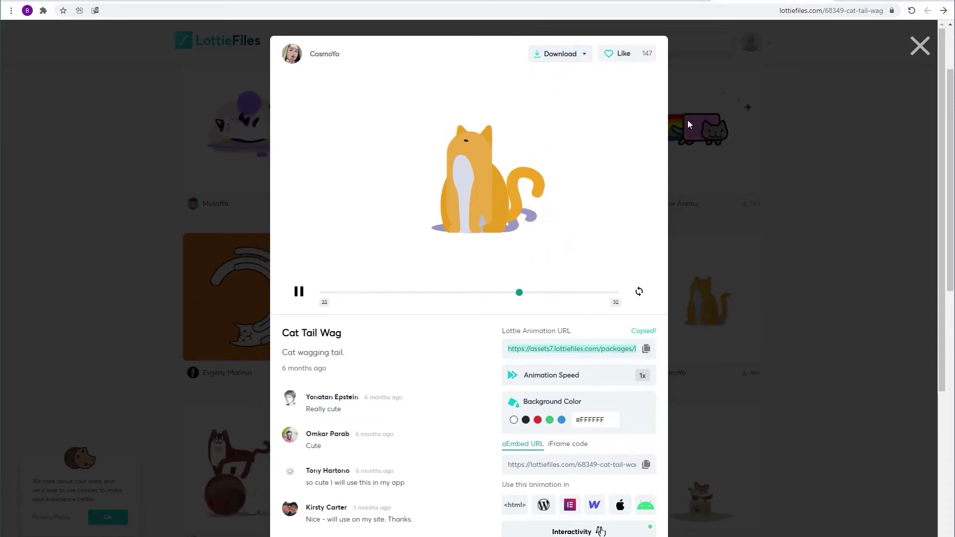
left_click(868, 1)
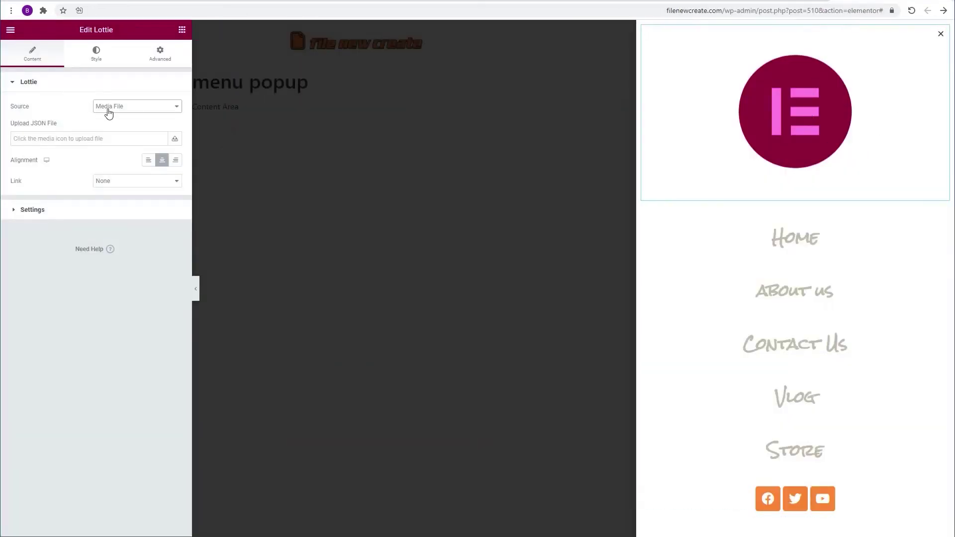
Step: Load the copied cat animation from an External URL and switch its Loop setting on
left_click(127, 106)
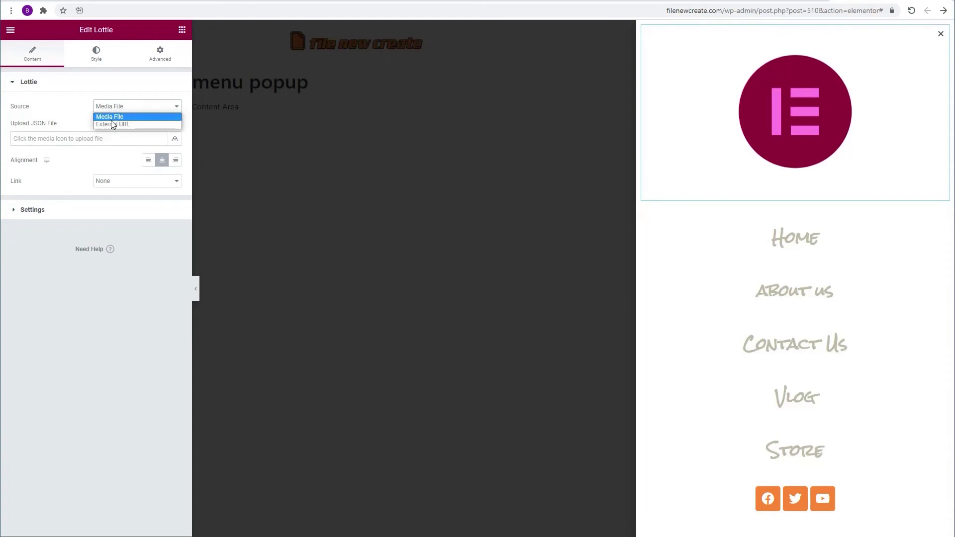
left_click(111, 121)
left_click(103, 137)
key("ctrl+v")
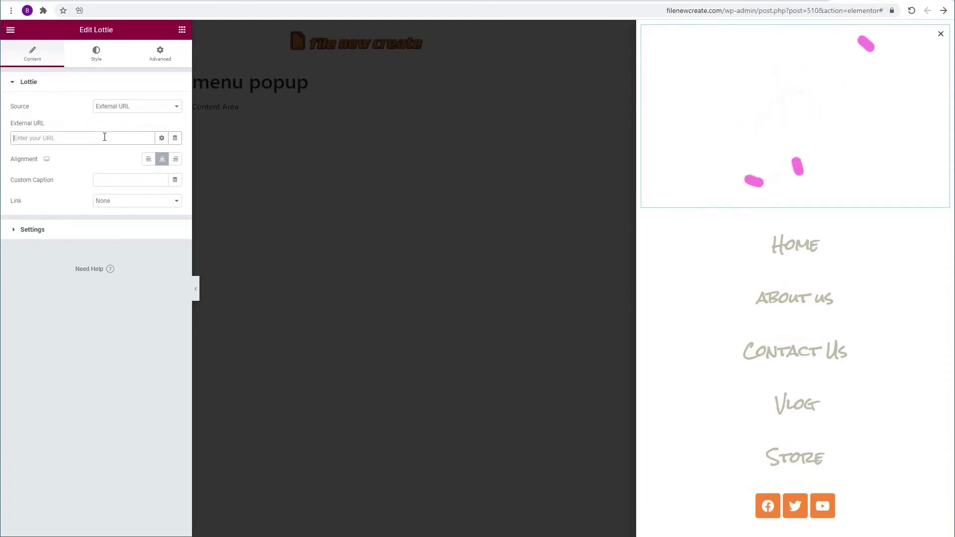
left_click(25, 229)
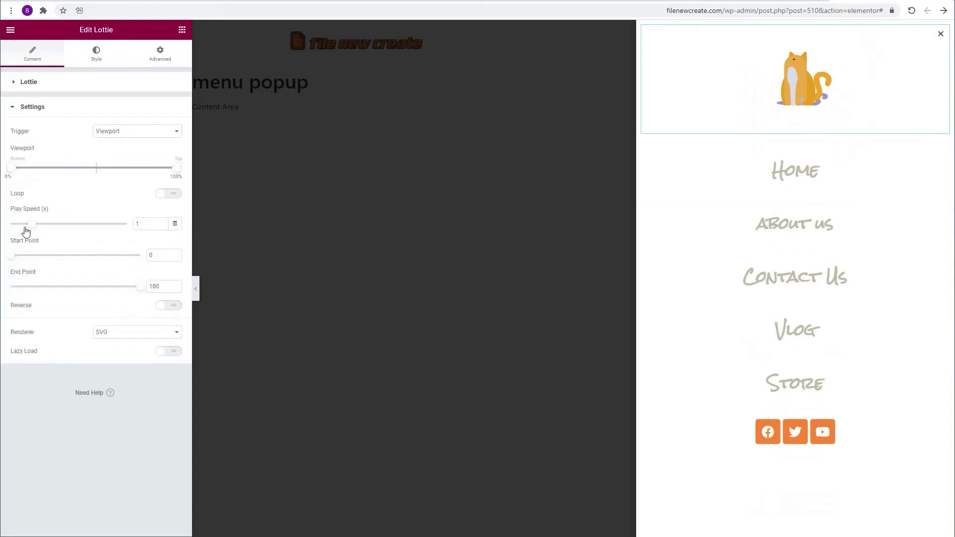
left_click(176, 198)
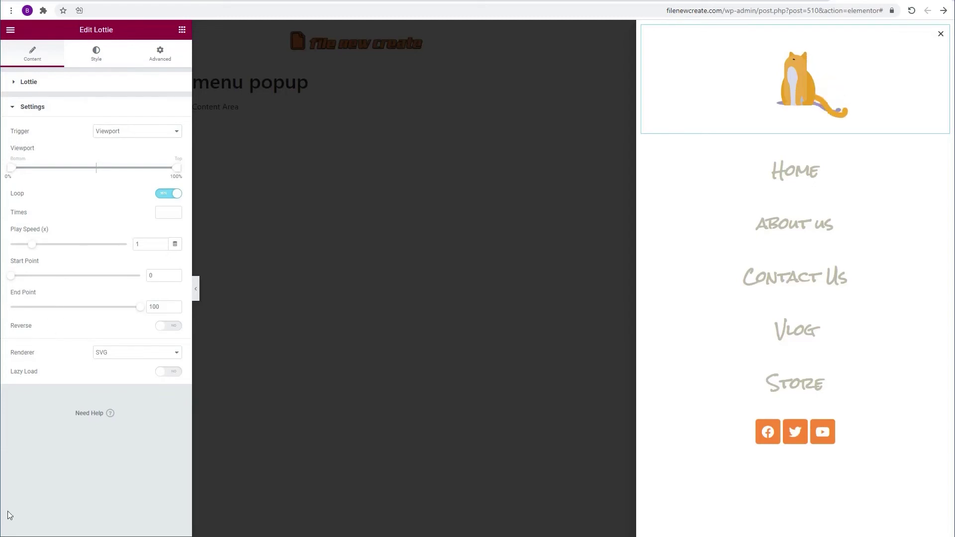
Step: Set the popup width to 530
left_click(14, 534)
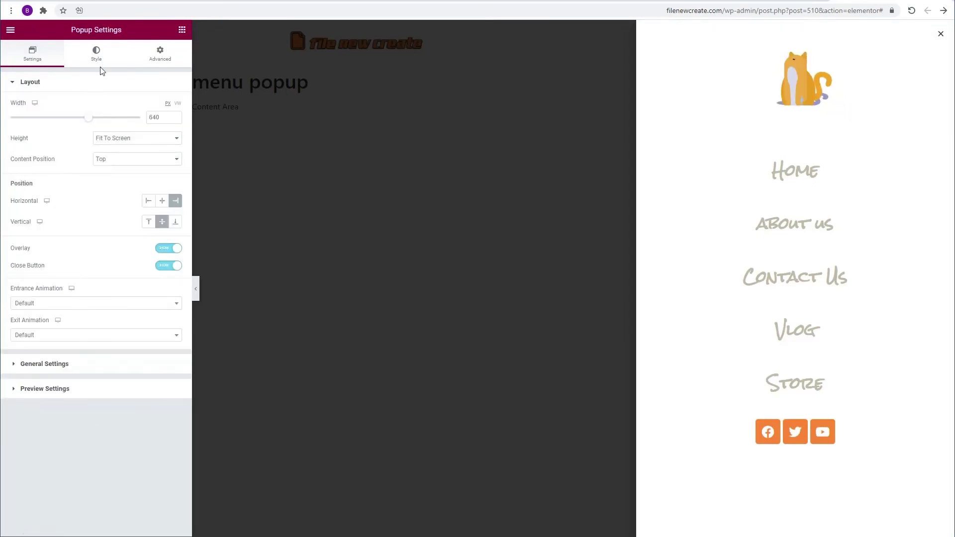
double_click(152, 118)
type("530")
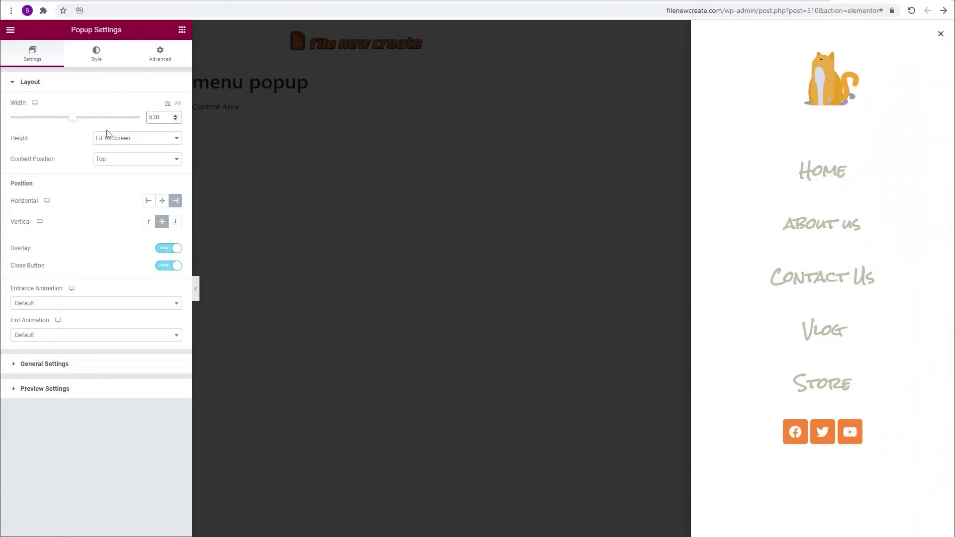
Step: Give the popup a classic background using the wood-plank texture image
left_click(95, 64)
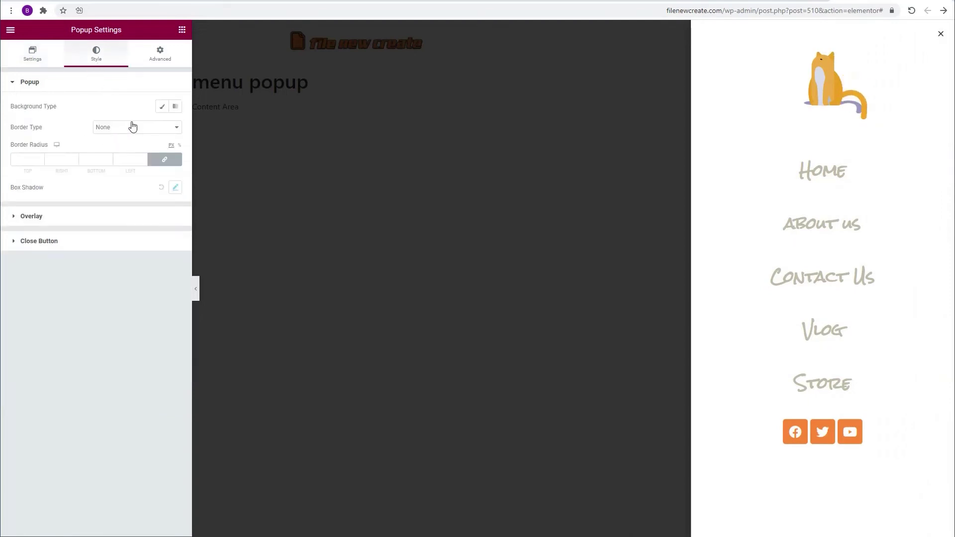
left_click(161, 106)
left_click(161, 169)
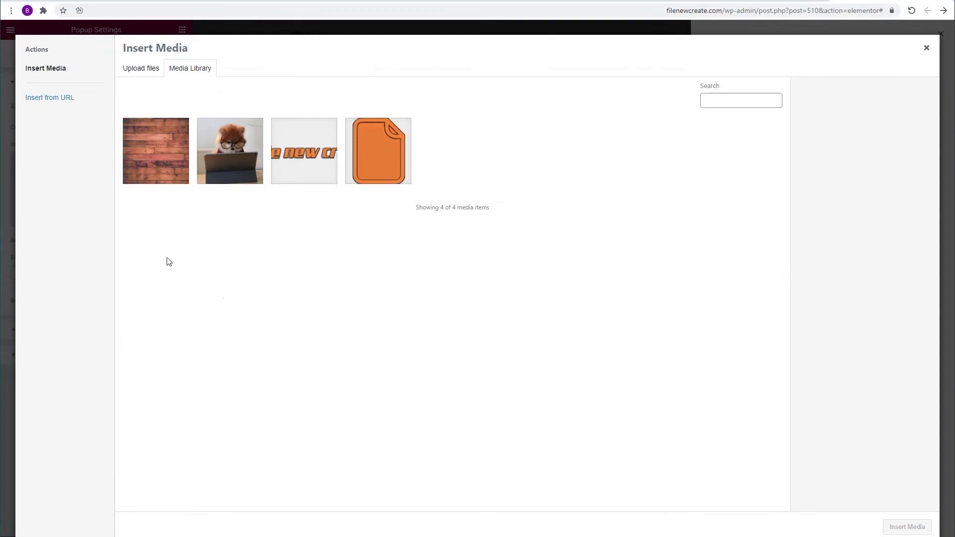
left_click(162, 184)
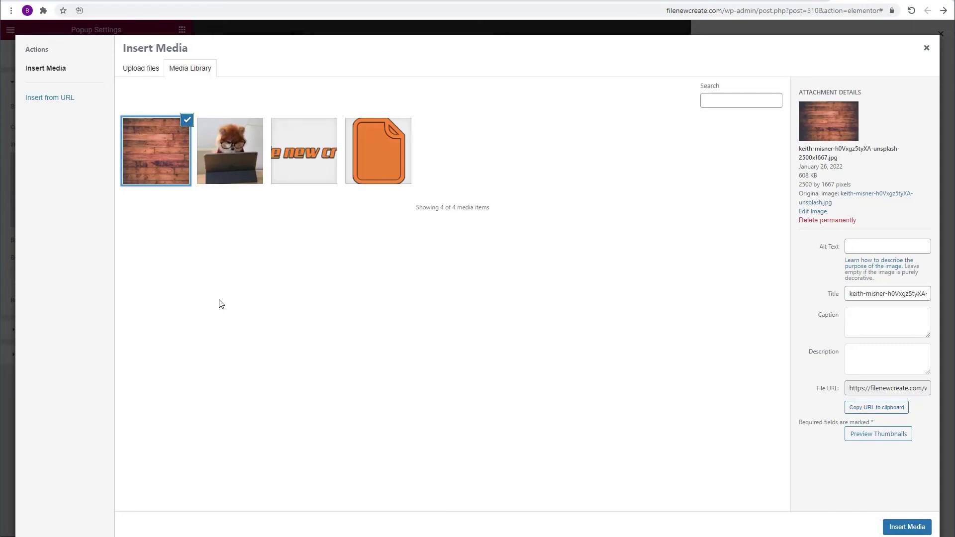
left_click(900, 525)
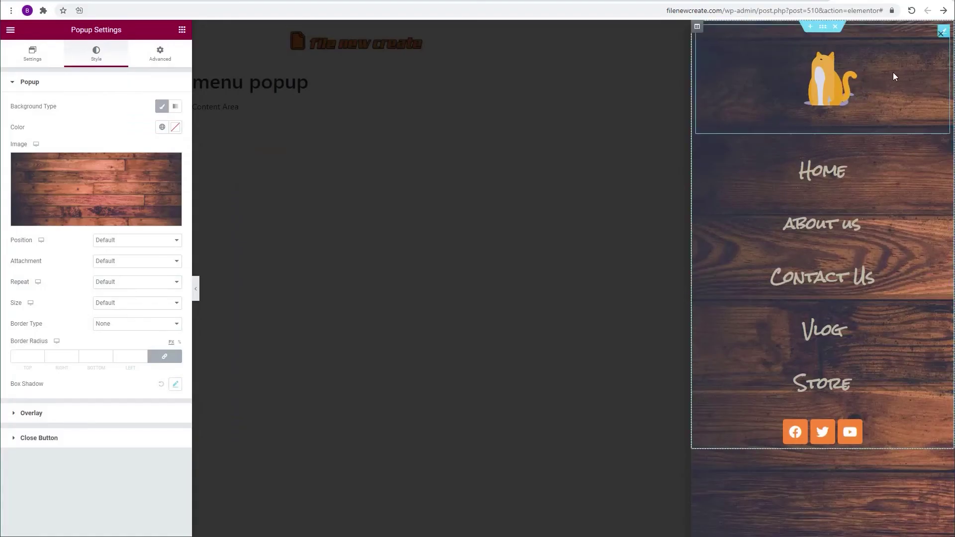
Step: Colour the close X with the global 'shade of grey' and set its size to 26
left_click(23, 437)
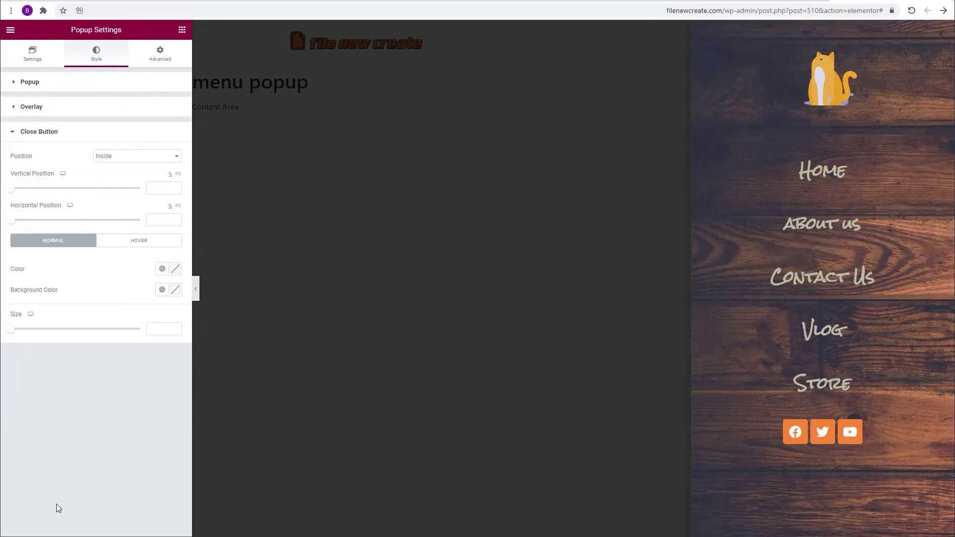
left_click(163, 268)
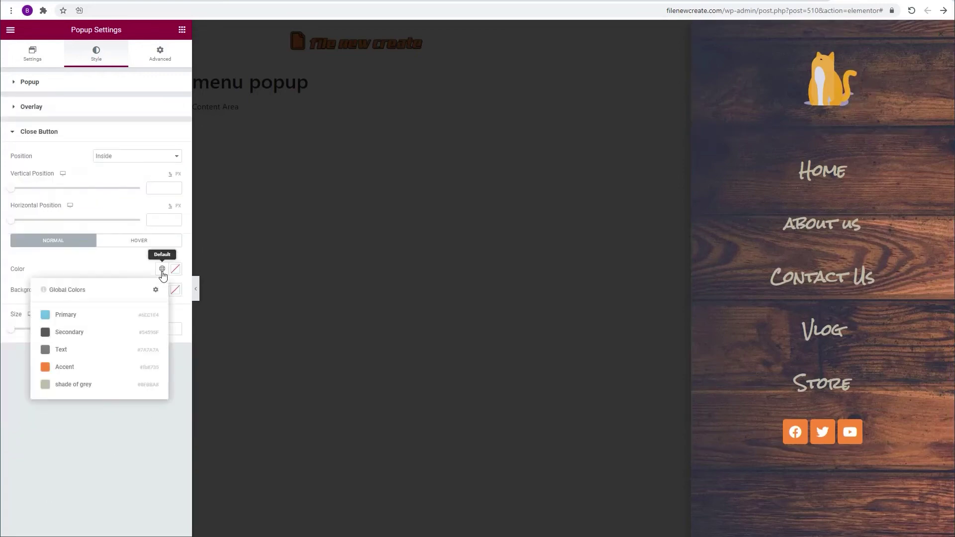
left_click(86, 384)
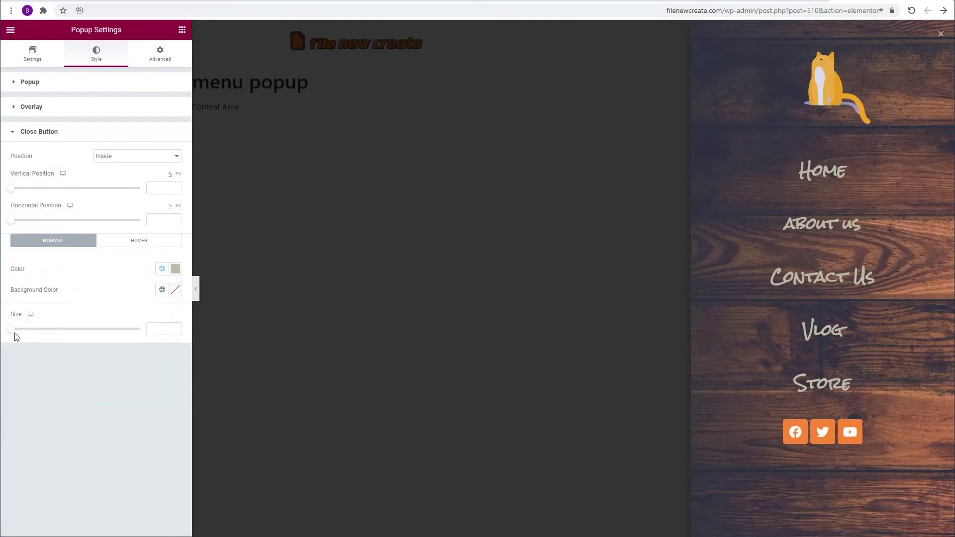
left_click_drag(11, 328, 46, 333)
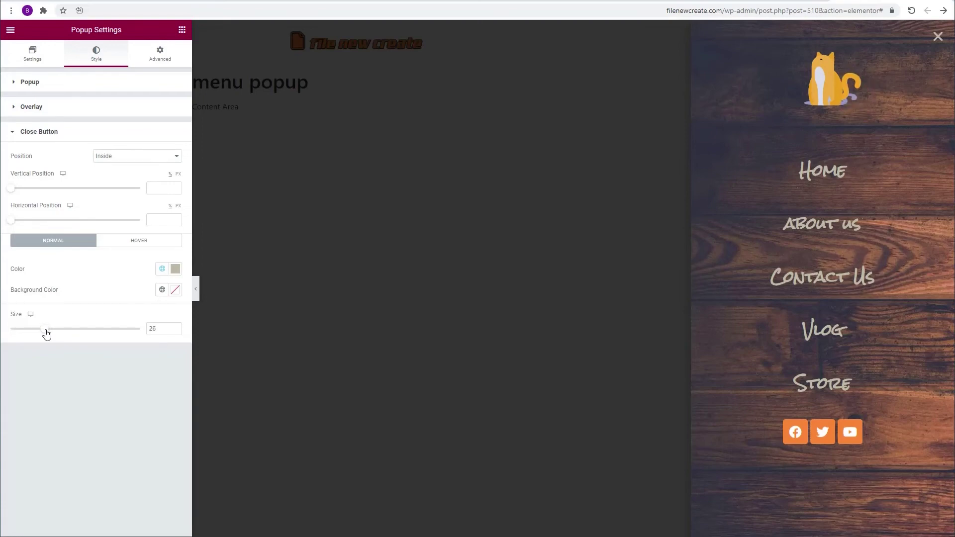
Step: Set Entrance Animation to Fade In Right and Exit Animation to Fade Out Right
left_click(34, 56)
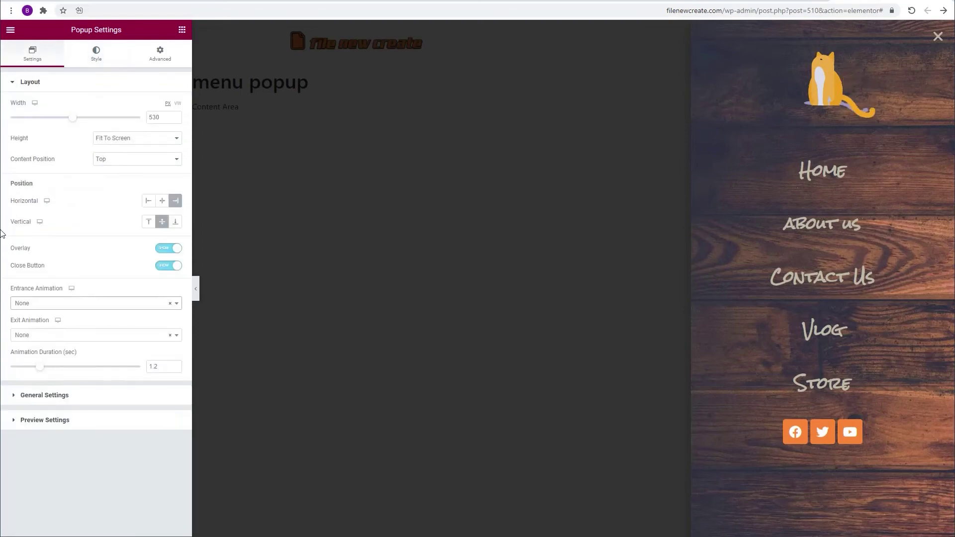
left_click(38, 305)
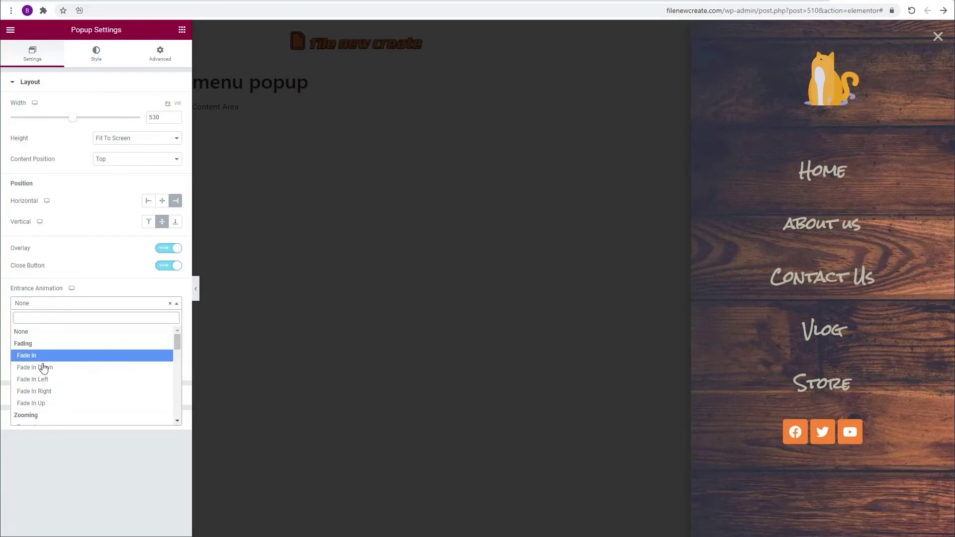
left_click(44, 391)
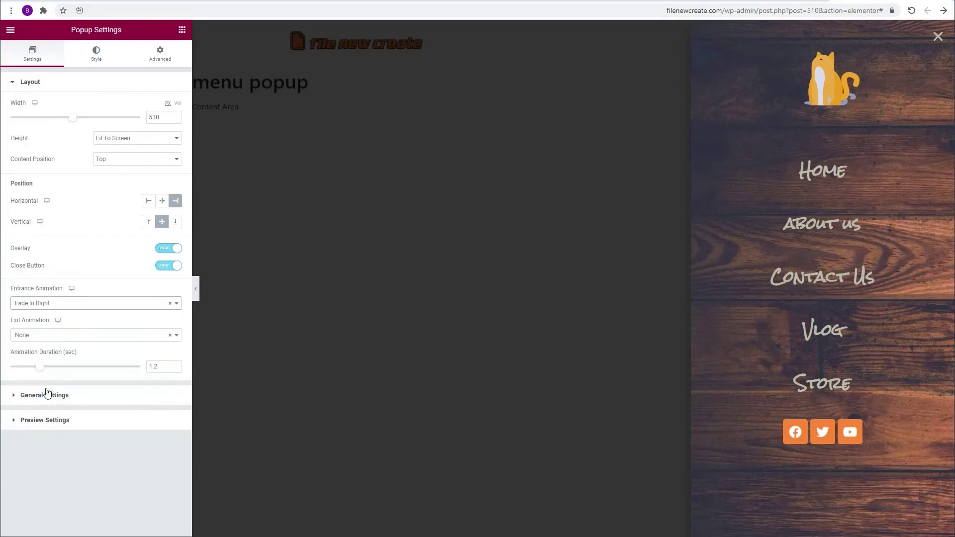
left_click(41, 340)
left_click(58, 422)
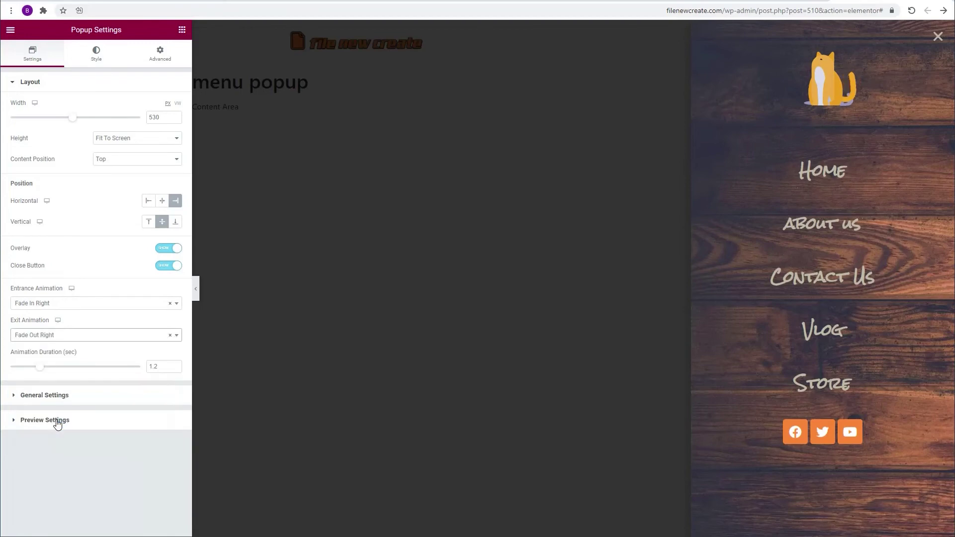
Step: Publish the menu popup with an Include Entire Site display condition
left_click(150, 534)
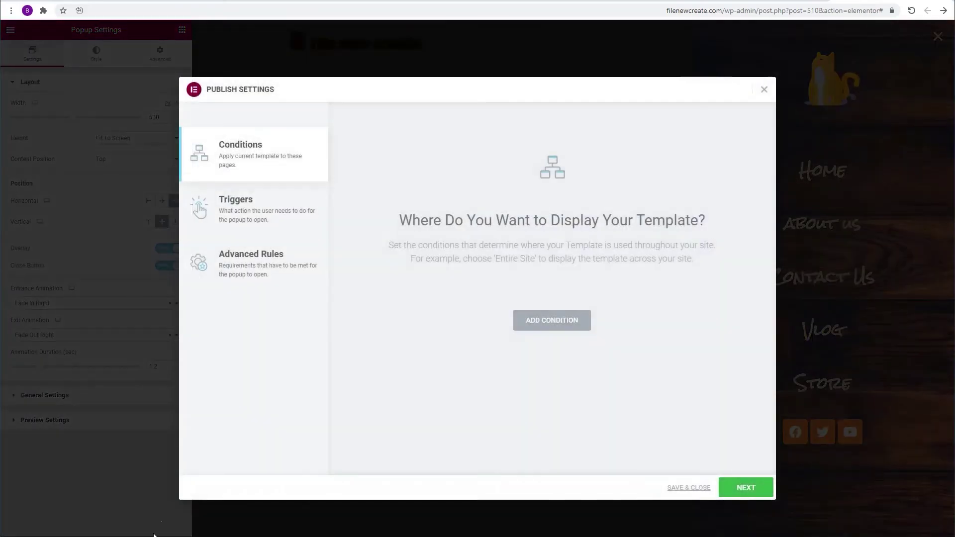
left_click(538, 327)
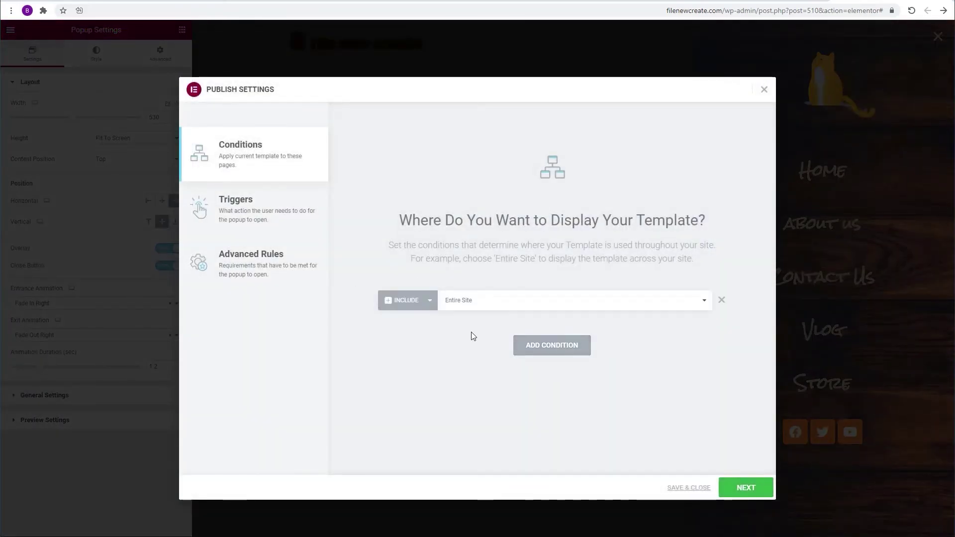
left_click(683, 487)
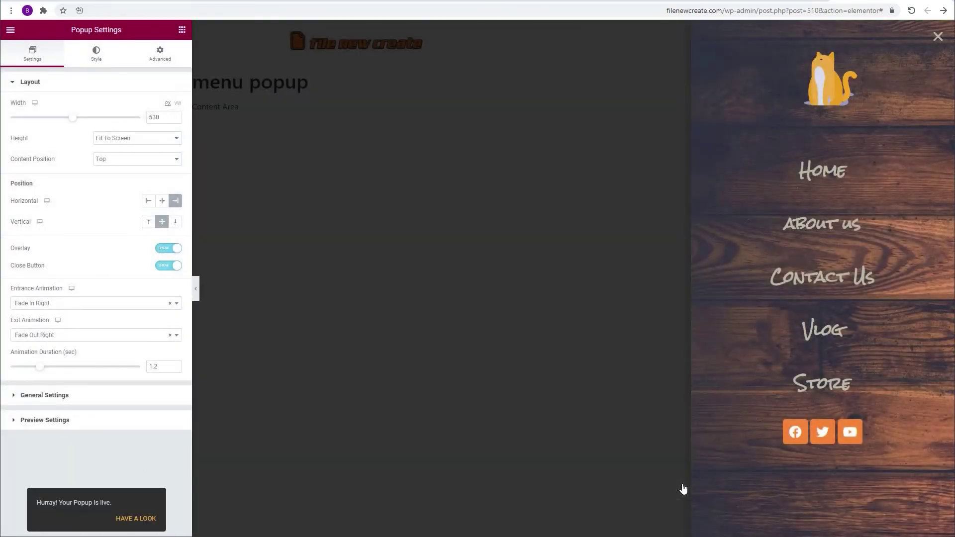
Step: Search 'hom' in Finder and open the Homepage in the editor
key("ctrl+e")
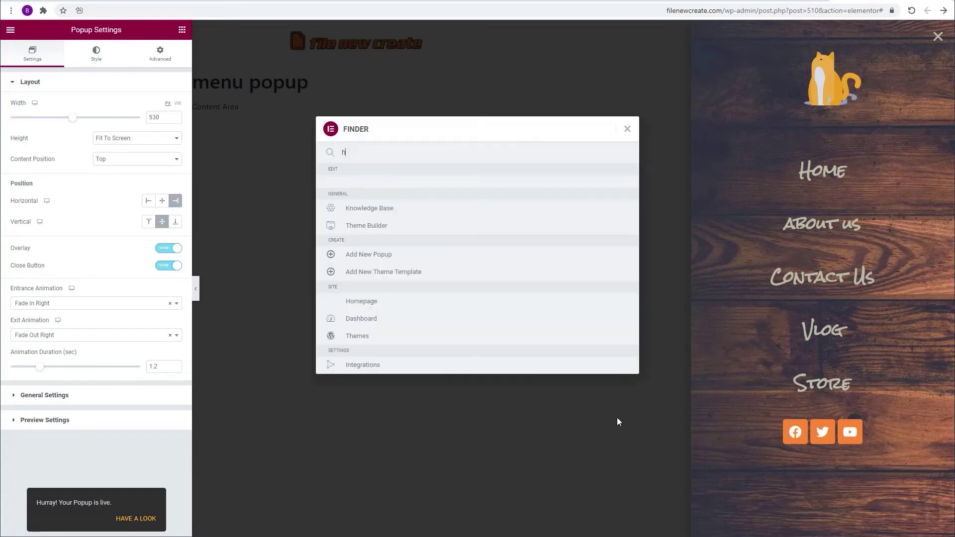
type("hom")
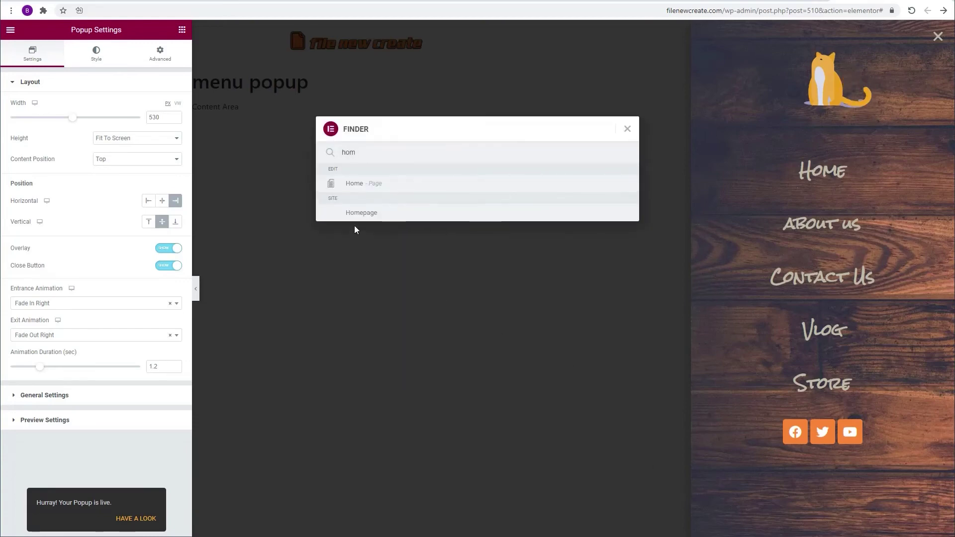
left_click(359, 216)
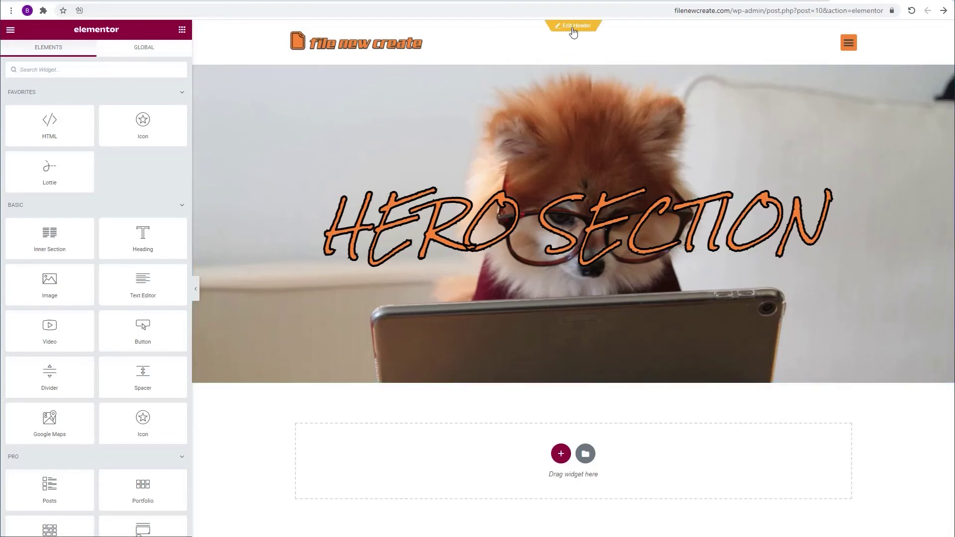
Step: Replace the header's nav menu widget with a new Button widget
left_click(573, 27)
left_click(573, 27)
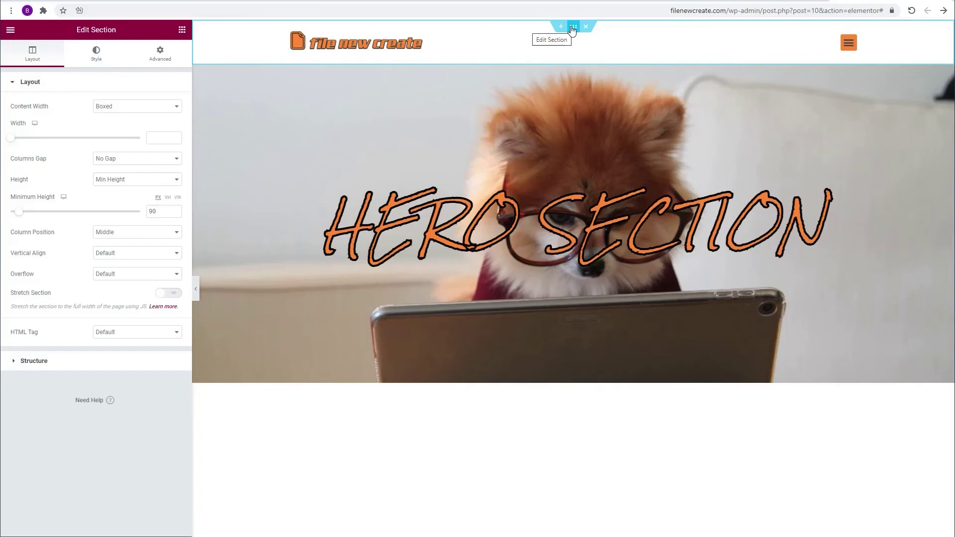
left_click(850, 43)
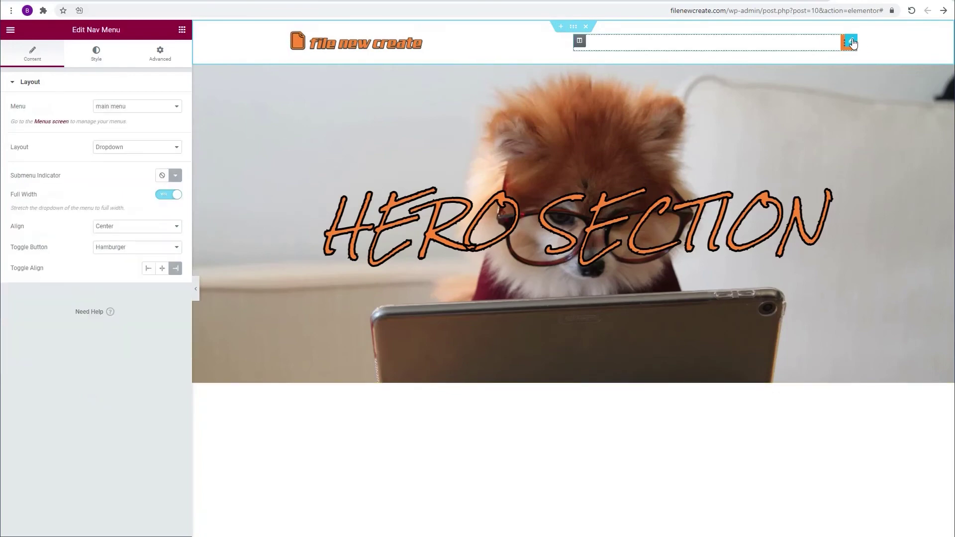
key("Delete")
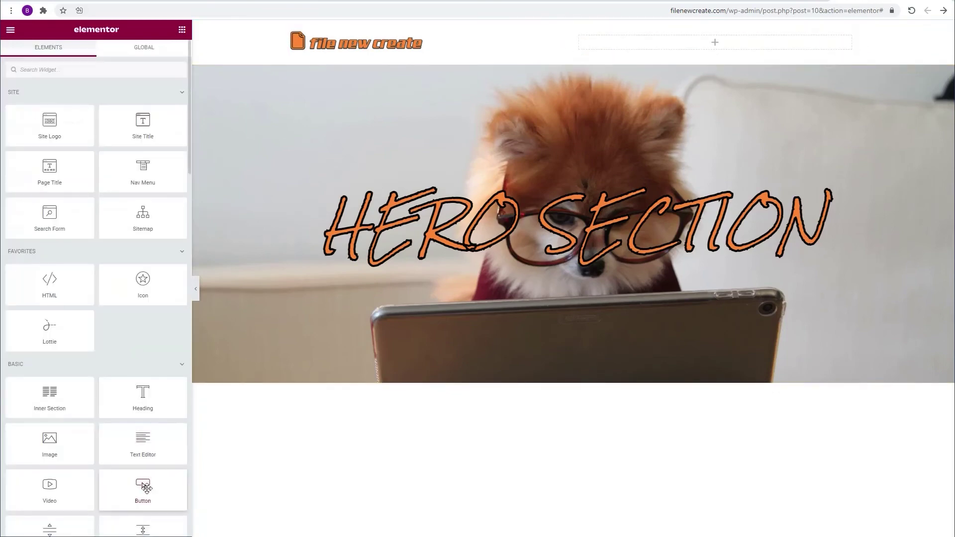
left_click_drag(145, 487, 749, 46)
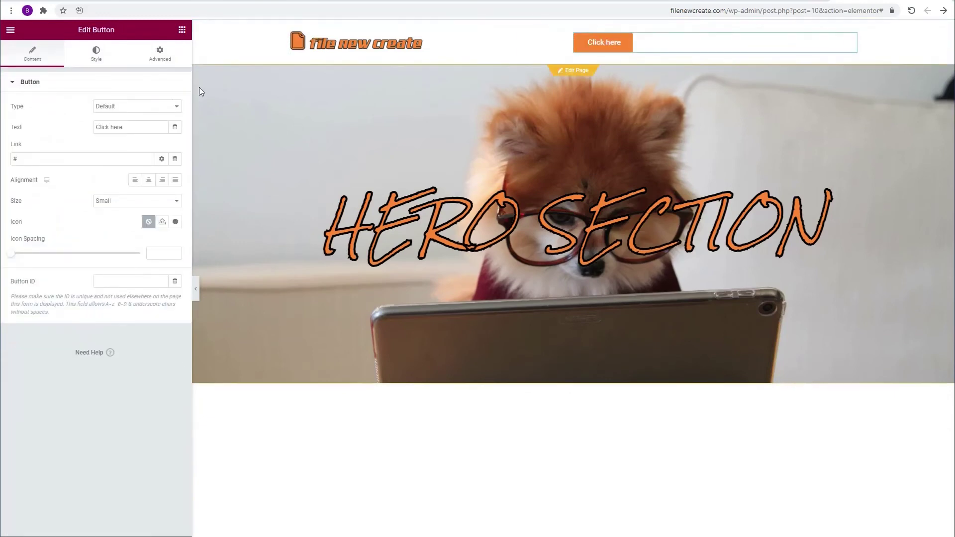
Step: Clear the button's 'Click here' text and insert the Bars icon from the Icon Library
left_click_drag(135, 122, 74, 144)
key("BackSpace")
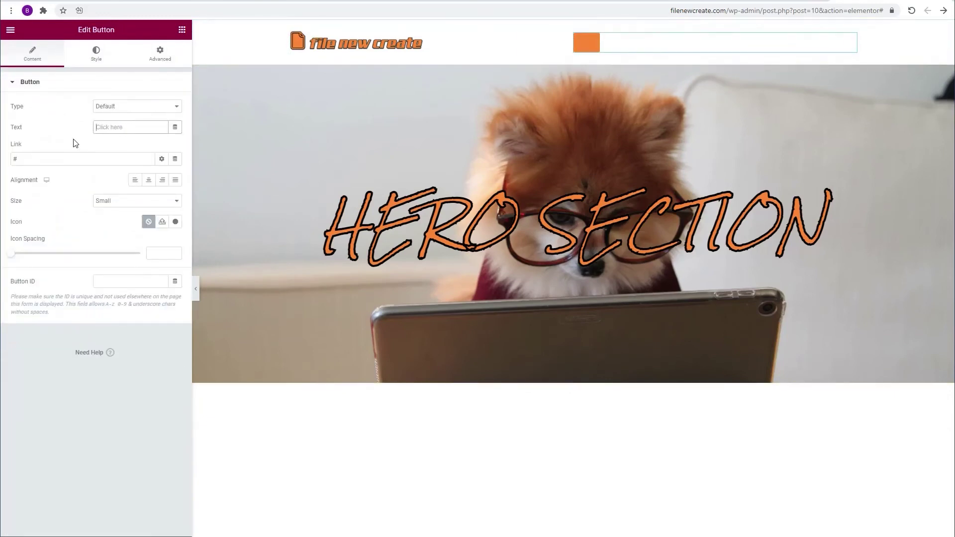
left_click(176, 222)
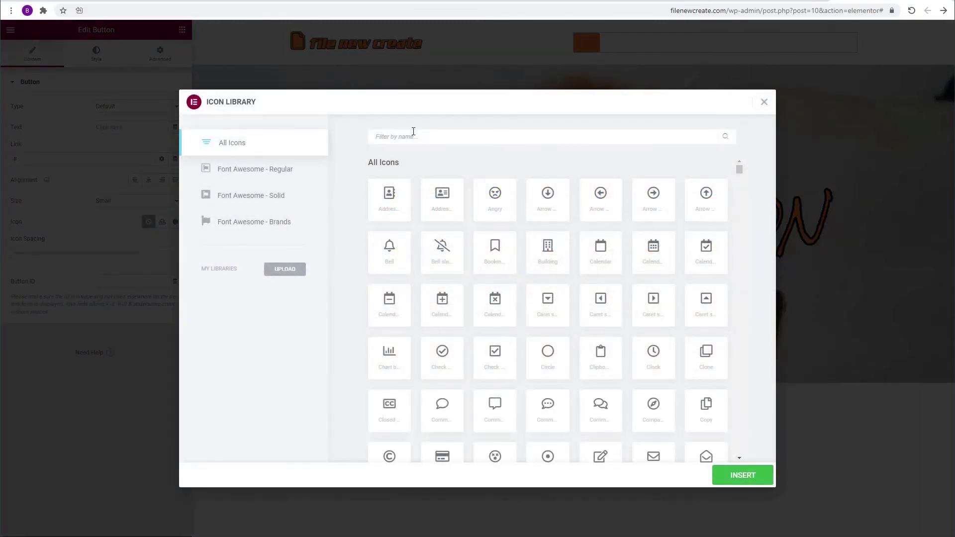
type("bars")
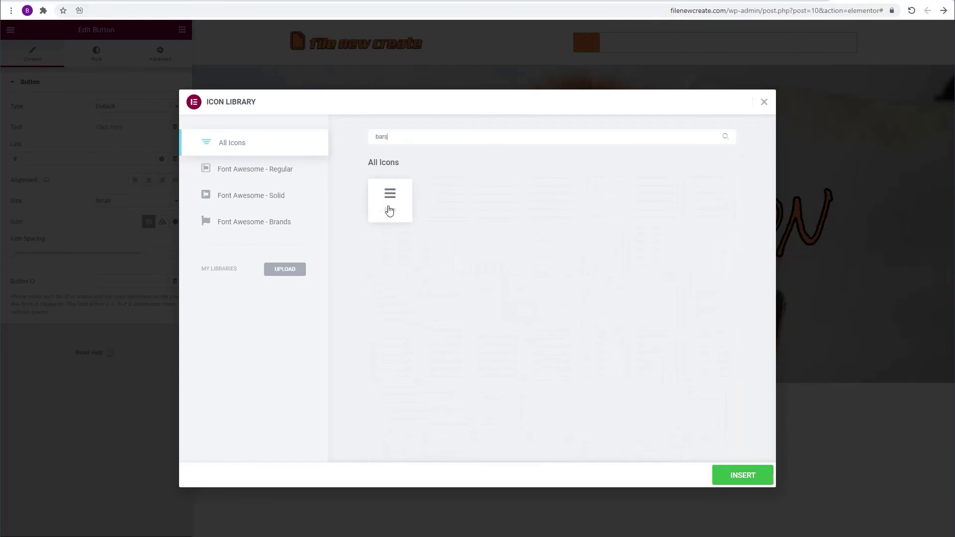
left_click(389, 210)
left_click(750, 476)
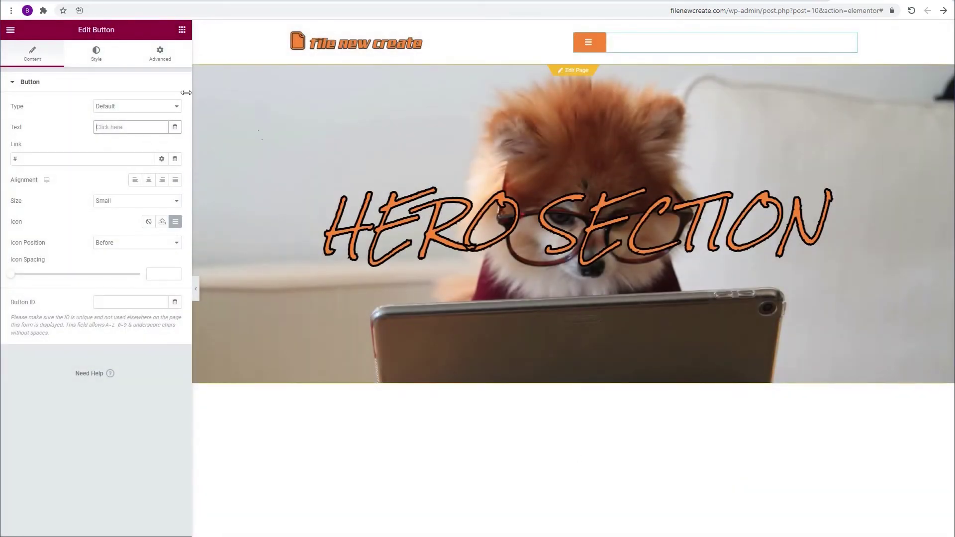
Step: Set the button's typography size to 22 and reduce its letter spacing
left_click(99, 60)
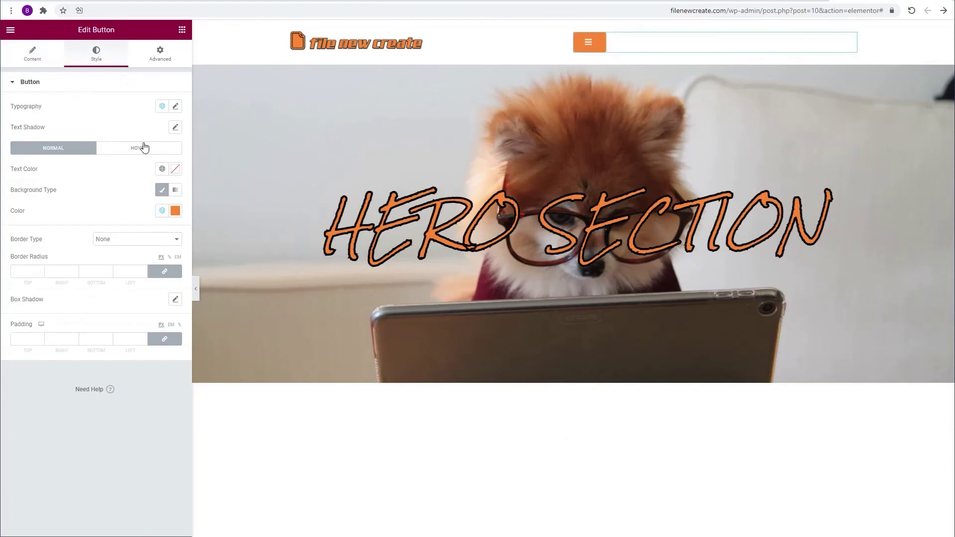
left_click(176, 107)
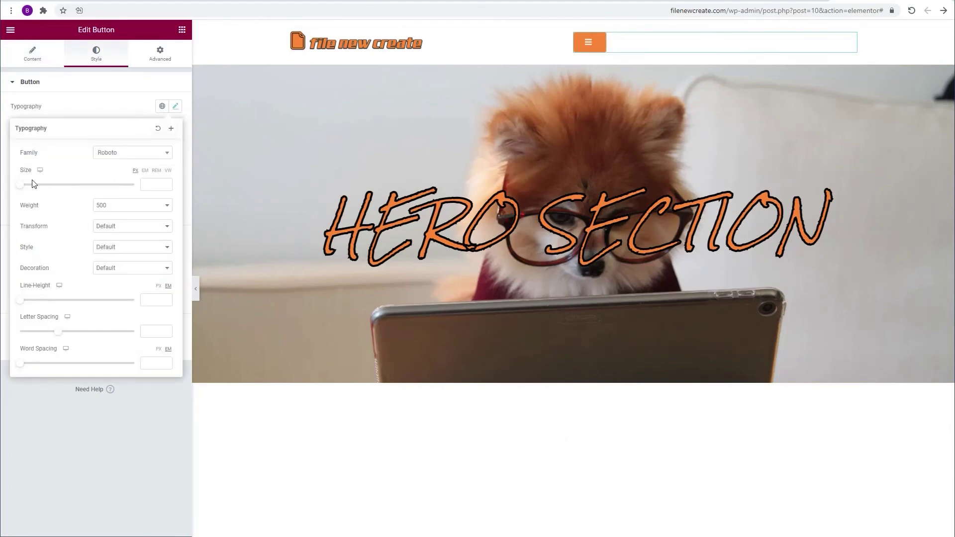
left_click_drag(19, 185, 33, 188)
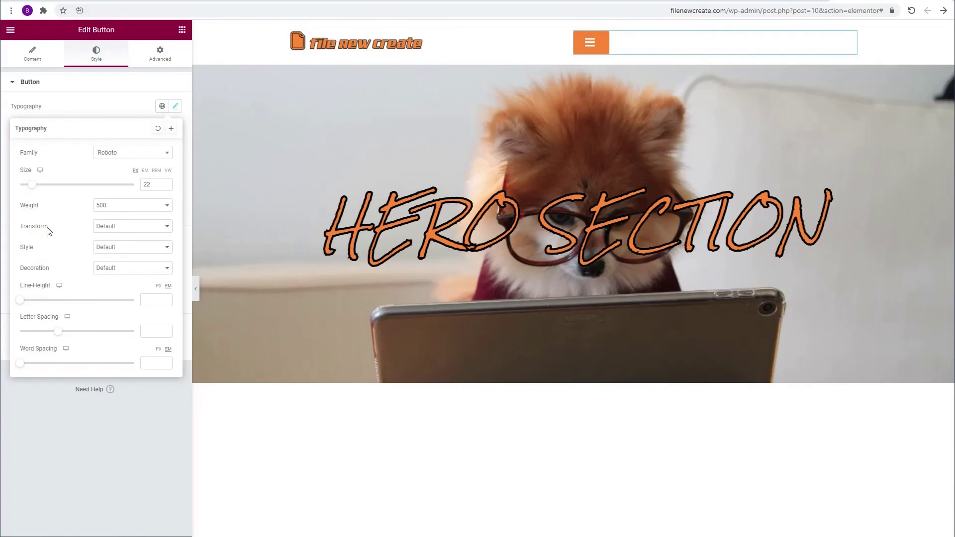
left_click_drag(58, 333, 32, 333)
left_click(176, 108)
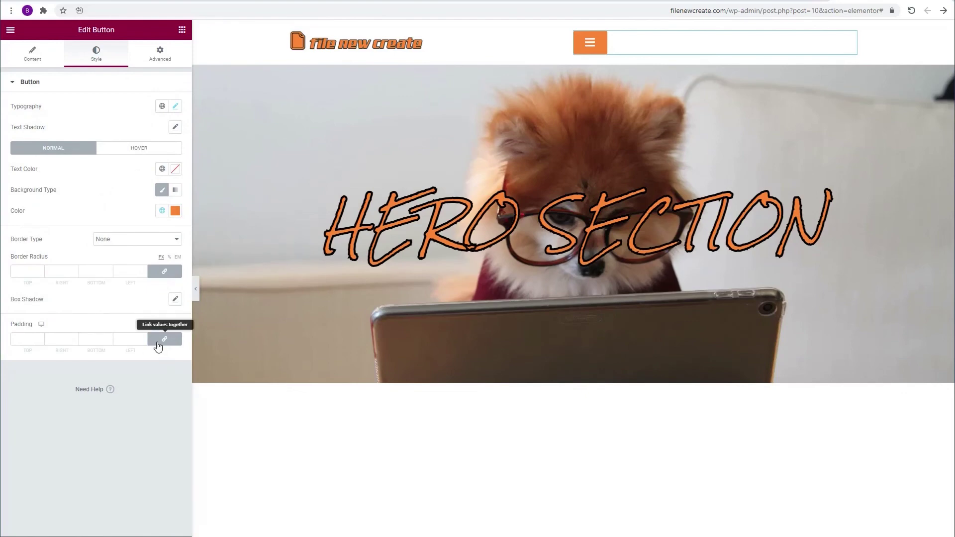
Step: Give the button 10px padding and a 13px border radius
left_click(133, 339)
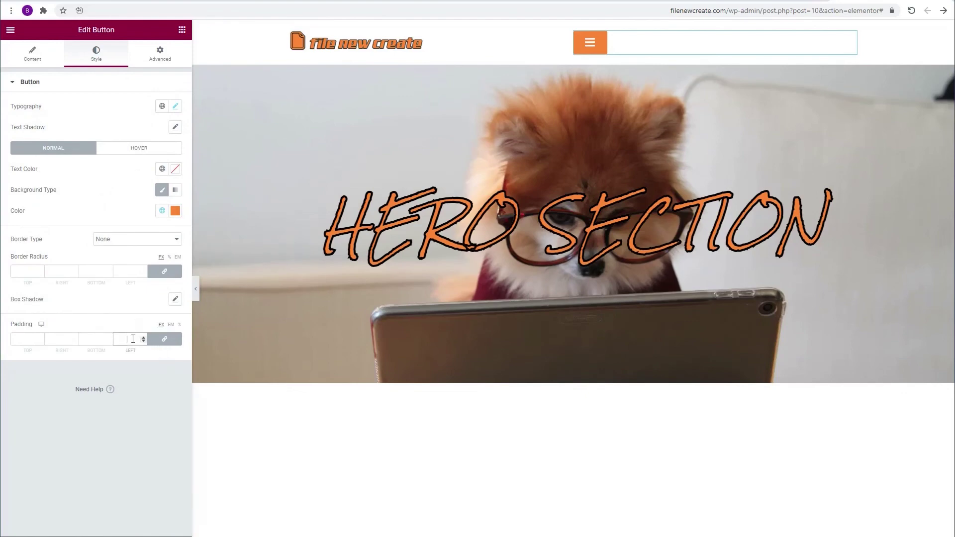
type("10")
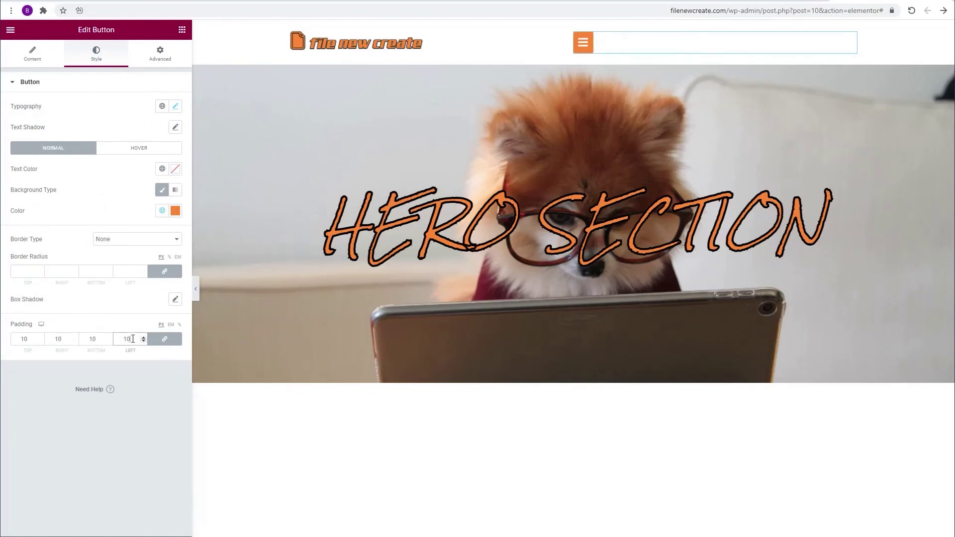
left_click(130, 271)
type("13")
Step: Align the button right and set its link to a Popup dynamic tag
left_click(35, 57)
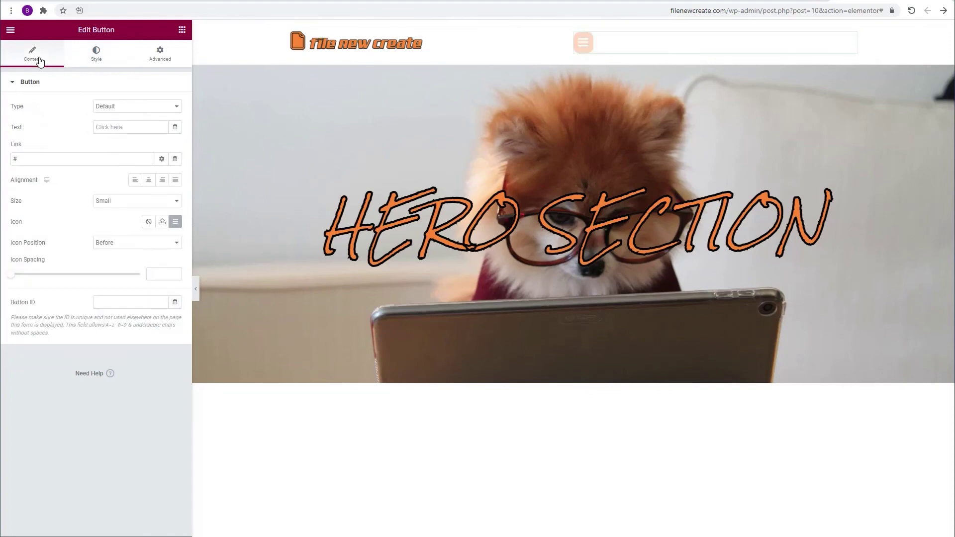
left_click(163, 181)
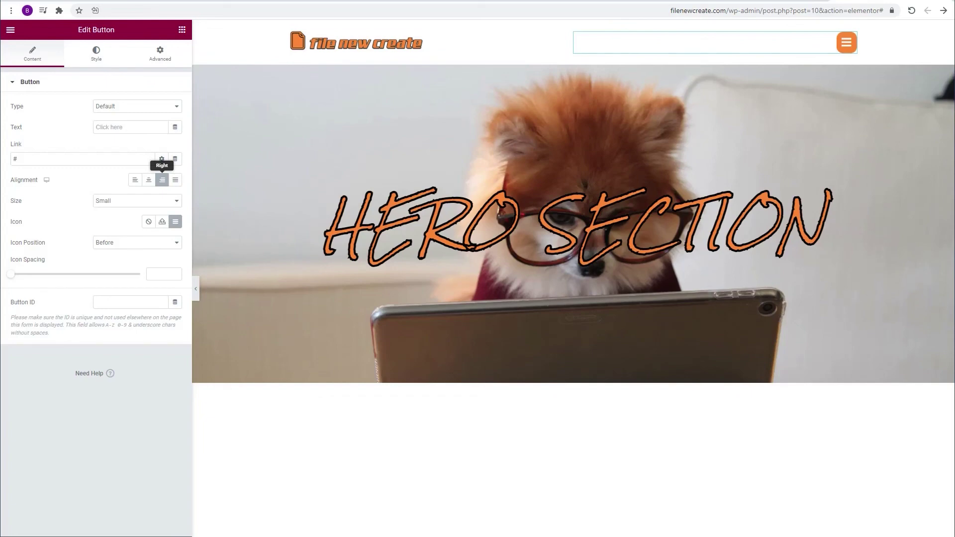
left_click(175, 159)
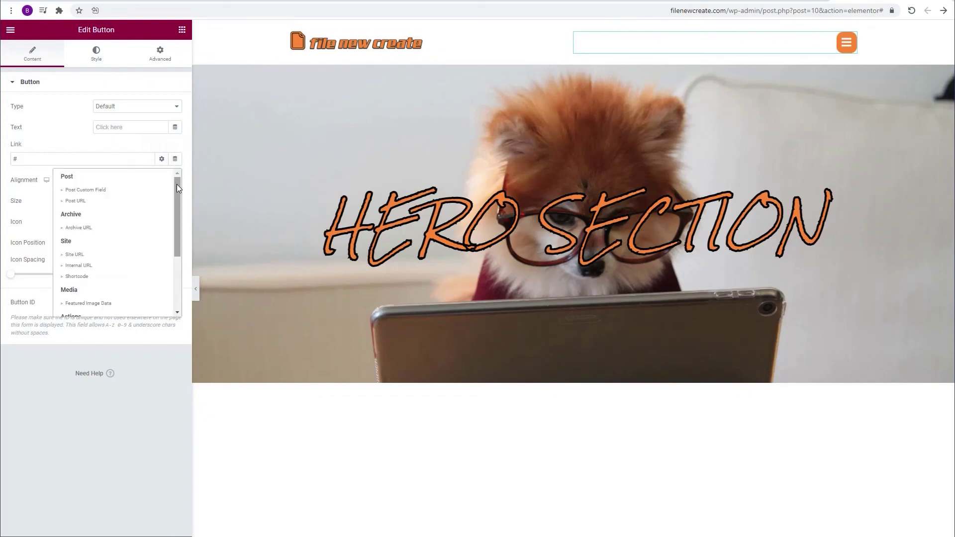
left_click_drag(177, 187, 176, 218)
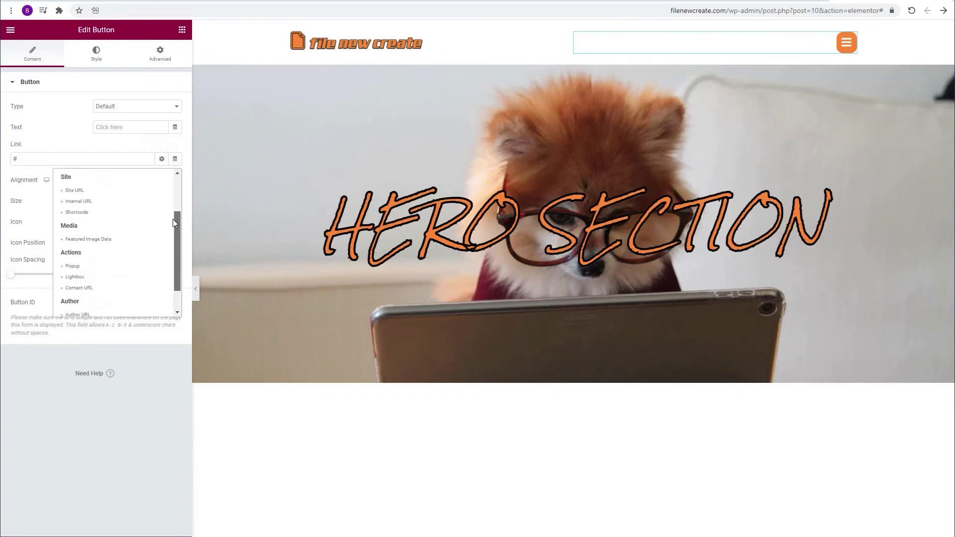
left_click(73, 265)
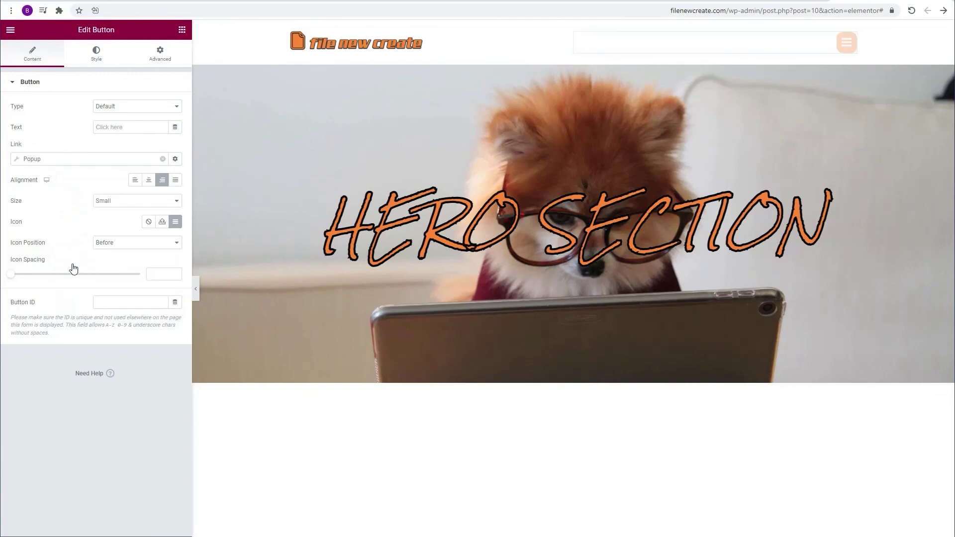
Step: Make the Popup action open the 'menu popup' template
left_click(18, 160)
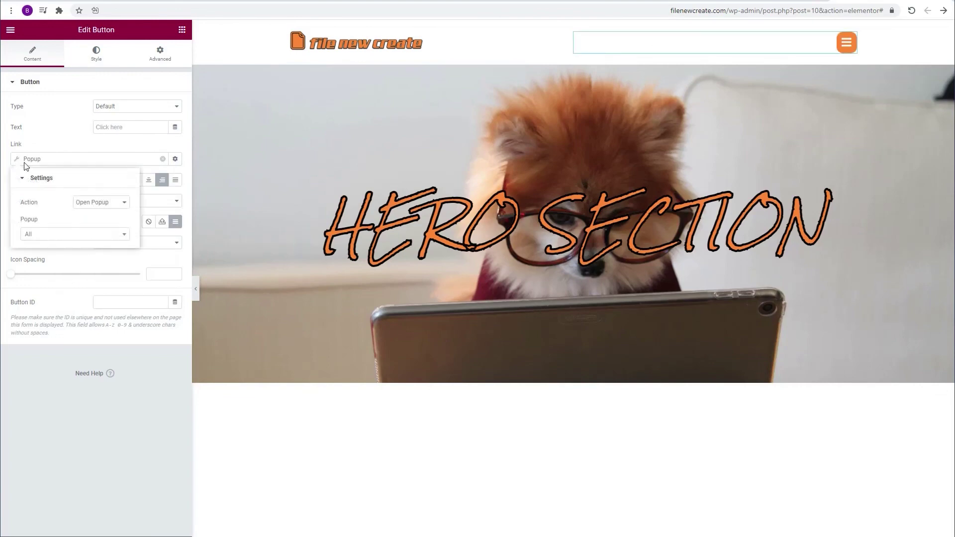
left_click(100, 234)
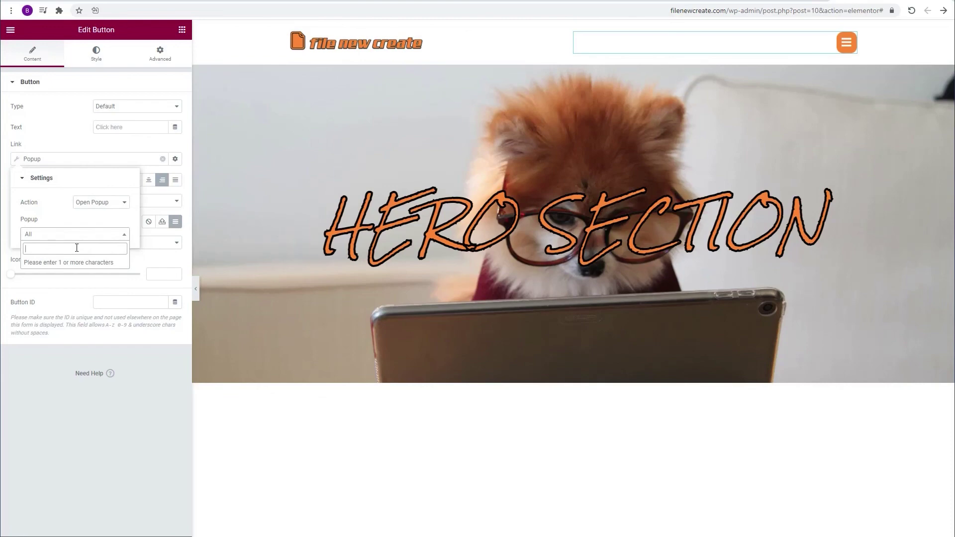
type("pop")
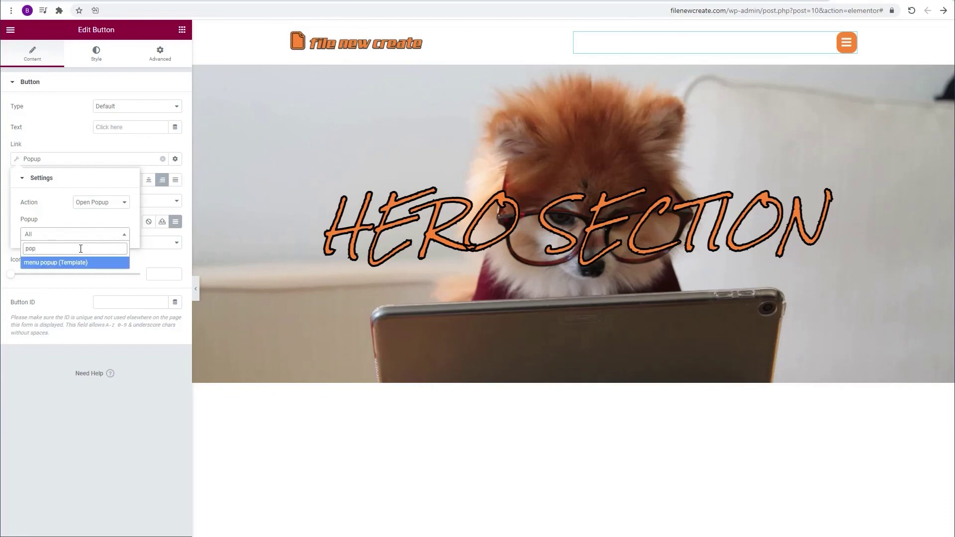
left_click(63, 263)
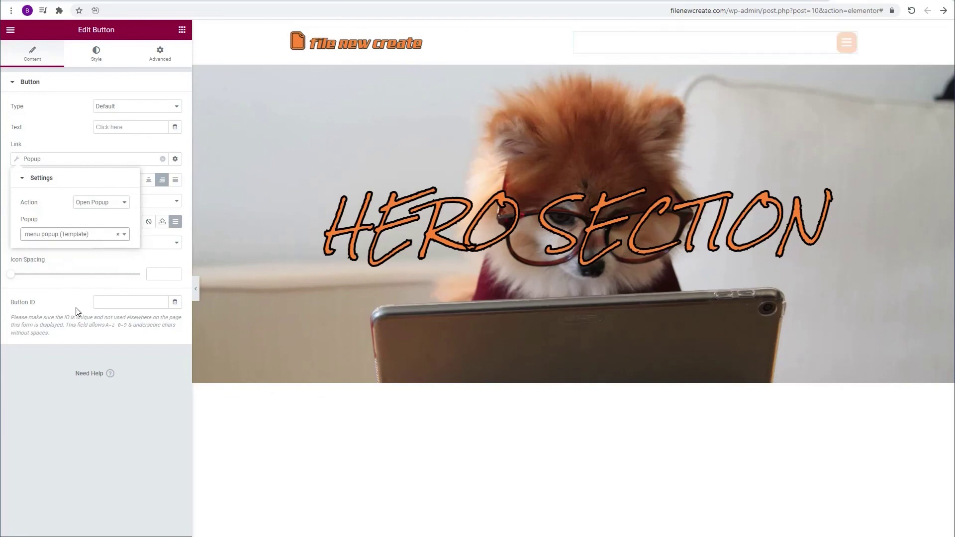
left_click(117, 359)
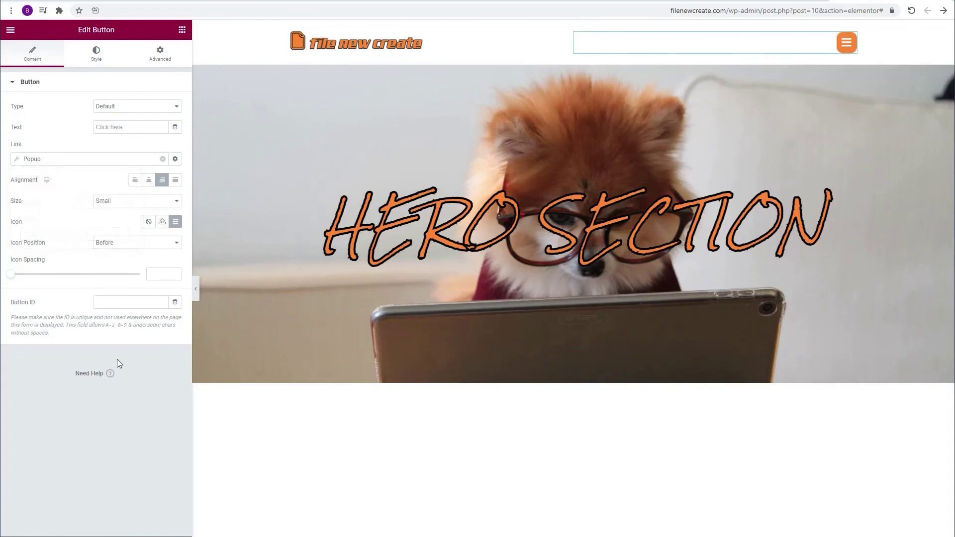
Step: Set the button's Hover Animation to Shrink in the Hover style state
left_click(102, 55)
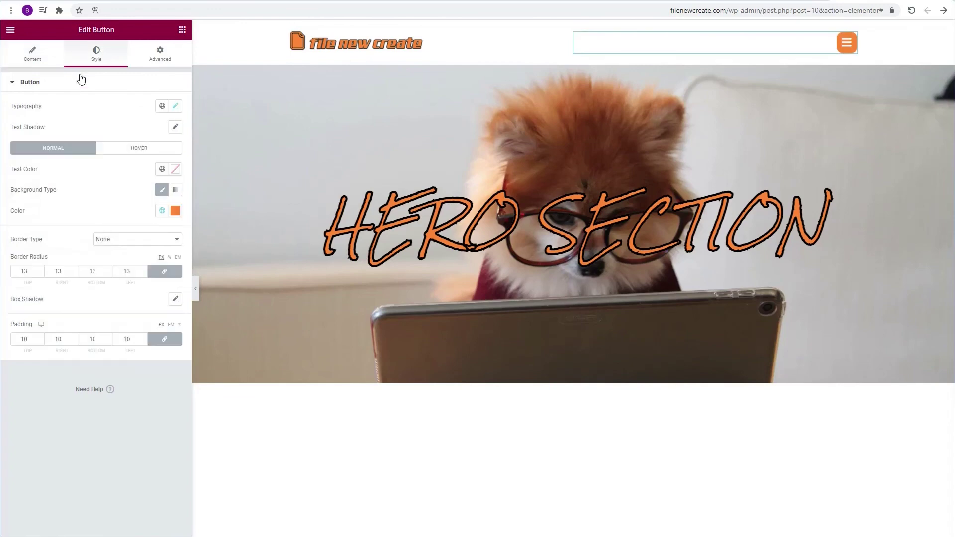
left_click(133, 149)
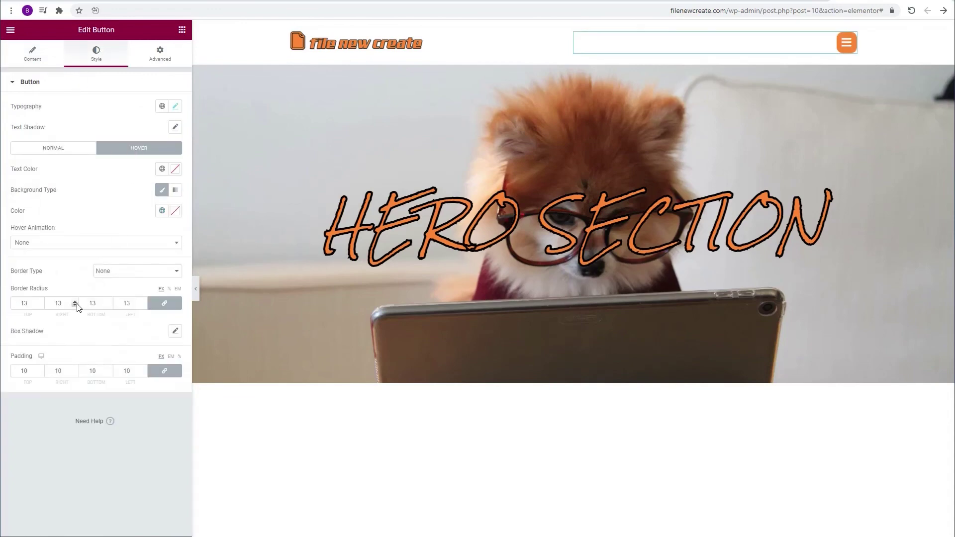
left_click(72, 244)
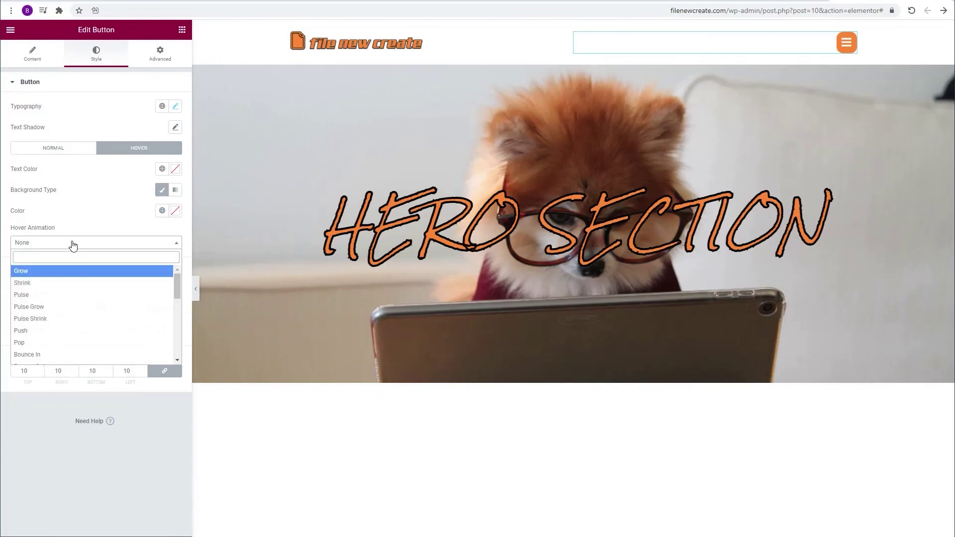
left_click(57, 284)
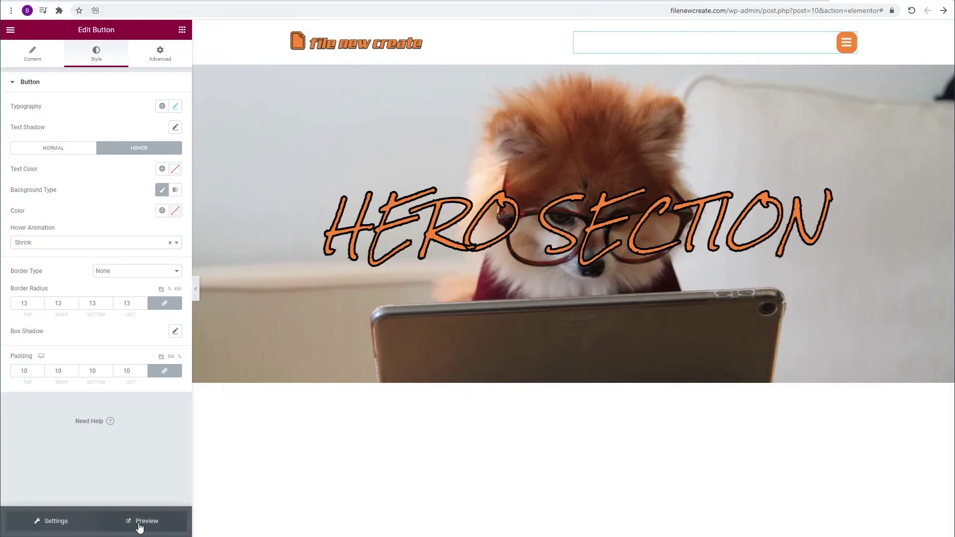
Step: Preview the homepage, open the wood menu popup with the hamburger button, then close it
left_click(141, 522)
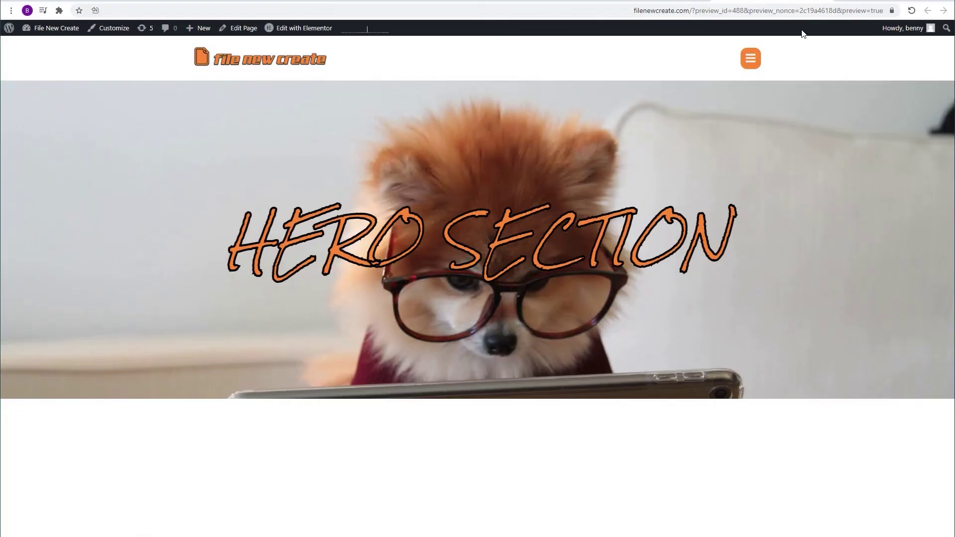
left_click(750, 65)
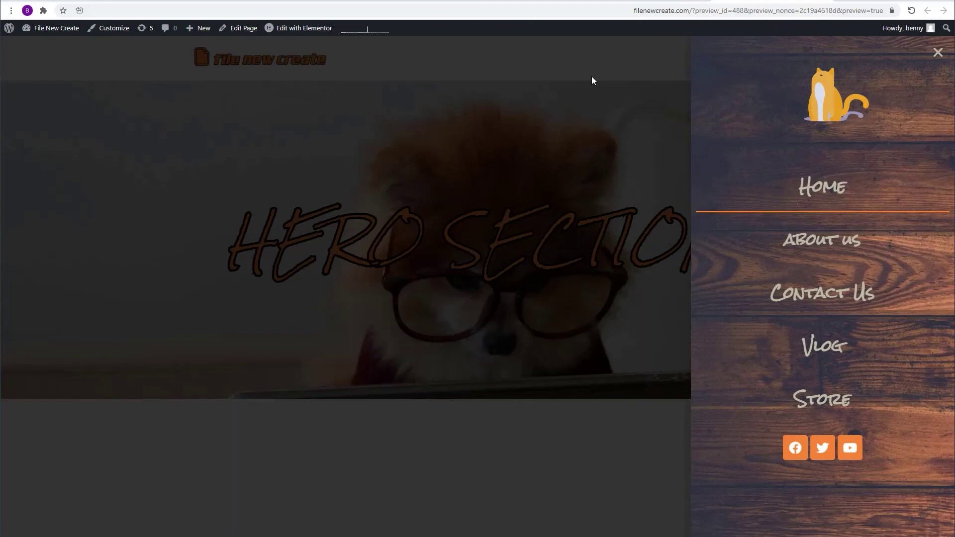
left_click(939, 54)
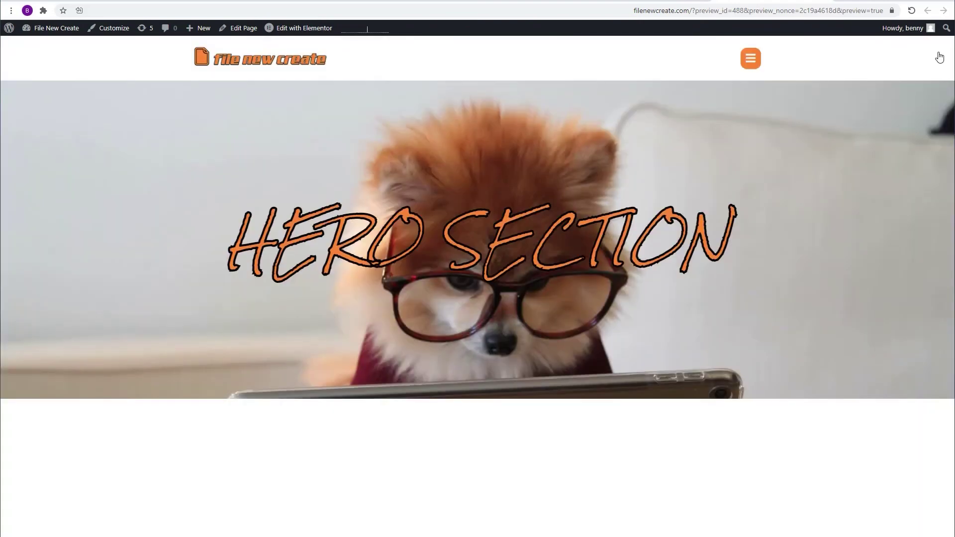